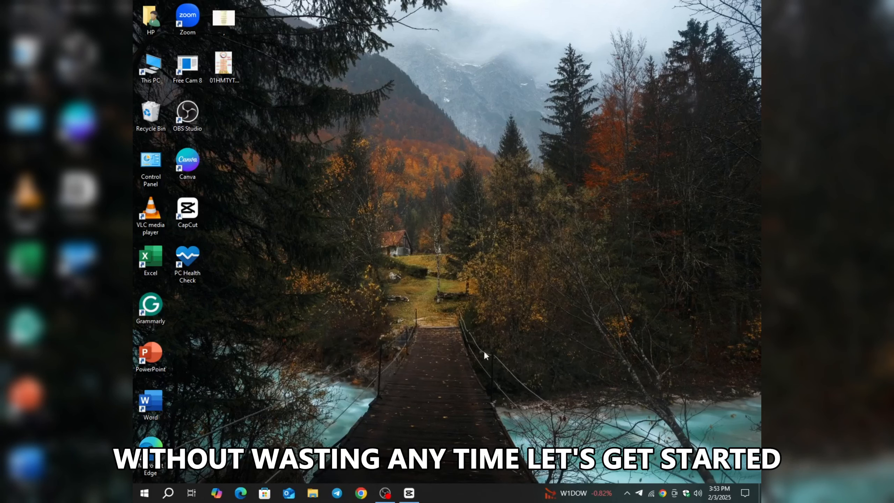
- Launch CapCut from the desktop
click(189, 218)
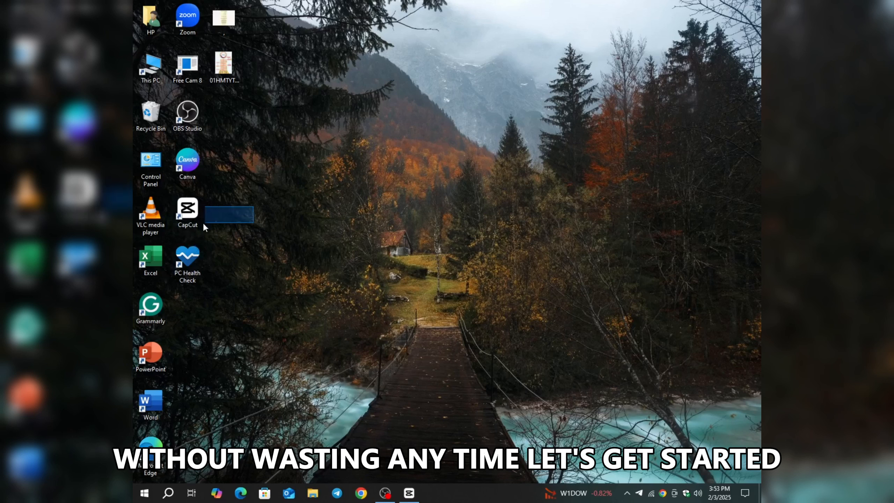
drag(250, 200, 224, 196)
double_click(189, 210)
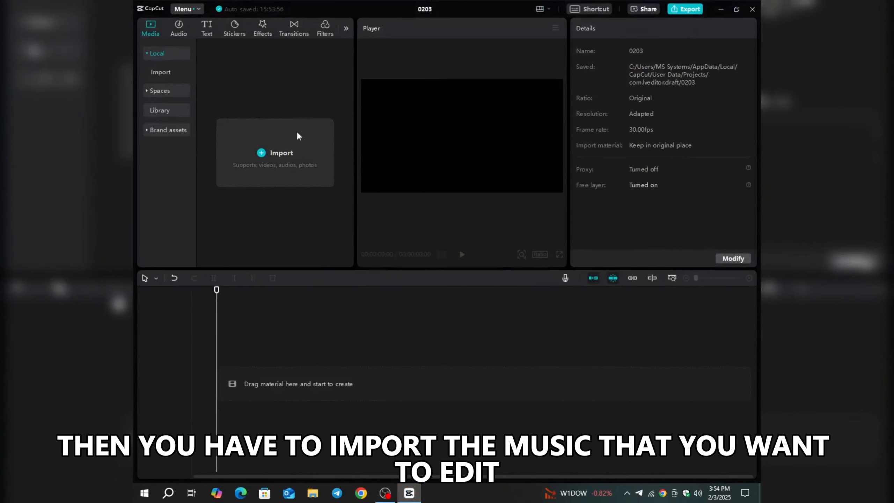
- Import the music file "y2mate.com - ATC Around The World Lyrics La La La La La" from the Downloads folder
click(278, 163)
scroll(404, 106, down, 5)
click(406, 103)
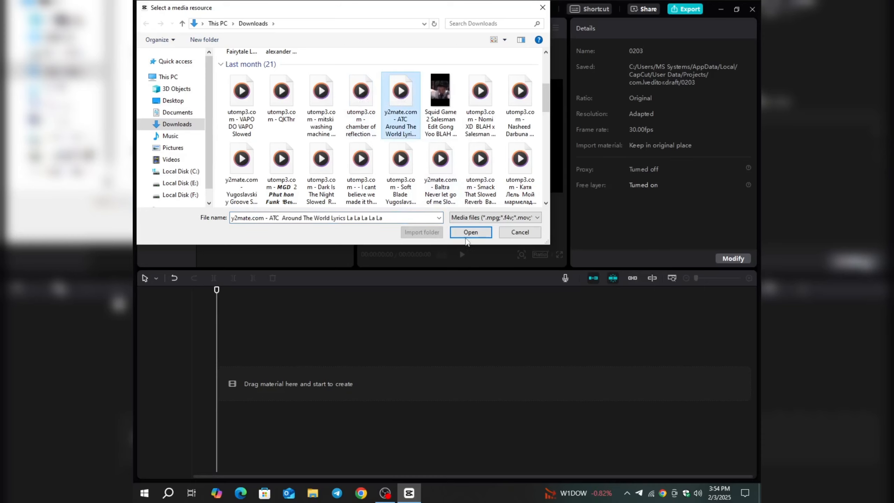
click(466, 237)
- Import the photo 2aac808a1e38d4e600e1acf2fc78ce1a from the Downloads folder into the project media
click(303, 166)
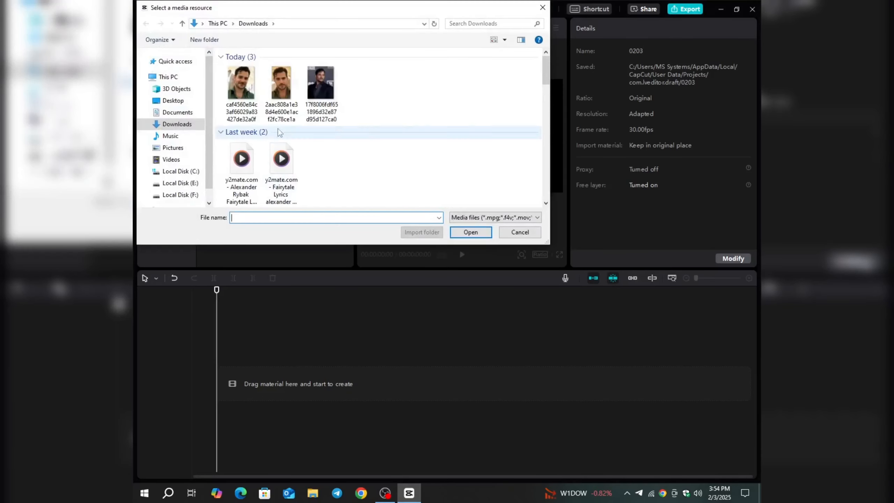
click(275, 82)
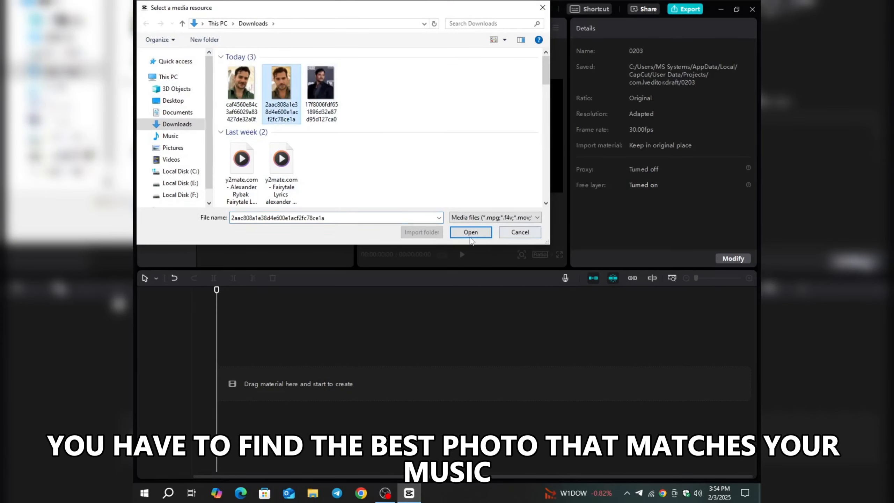
click(471, 232)
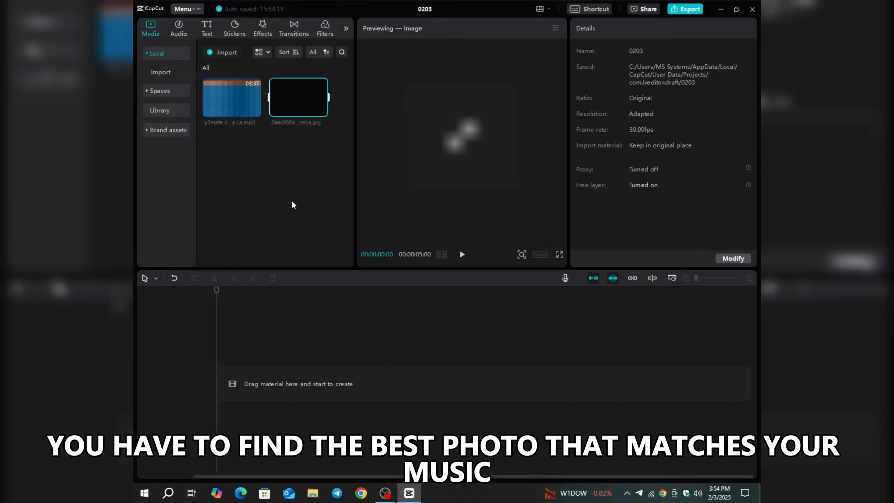
click(248, 180)
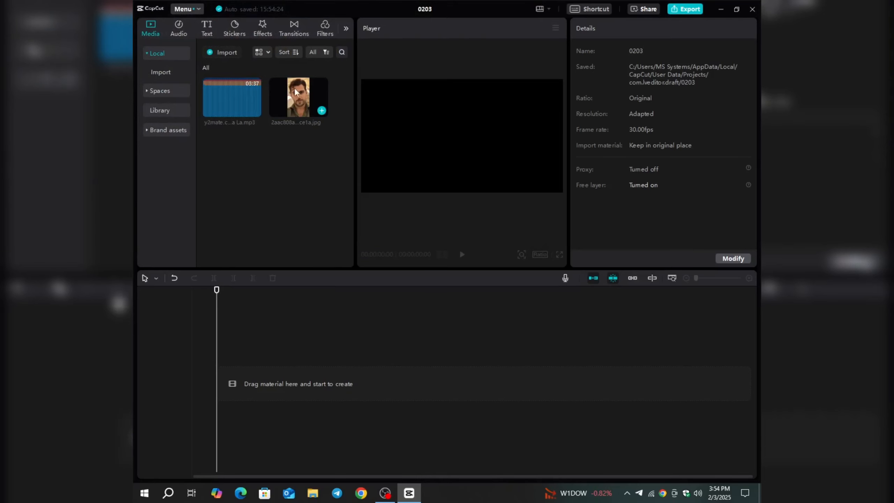
- Place the imported photo and the music file on the timeline, both starting at 00:00
drag(297, 88, 246, 382)
drag(232, 98, 238, 431)
click(427, 414)
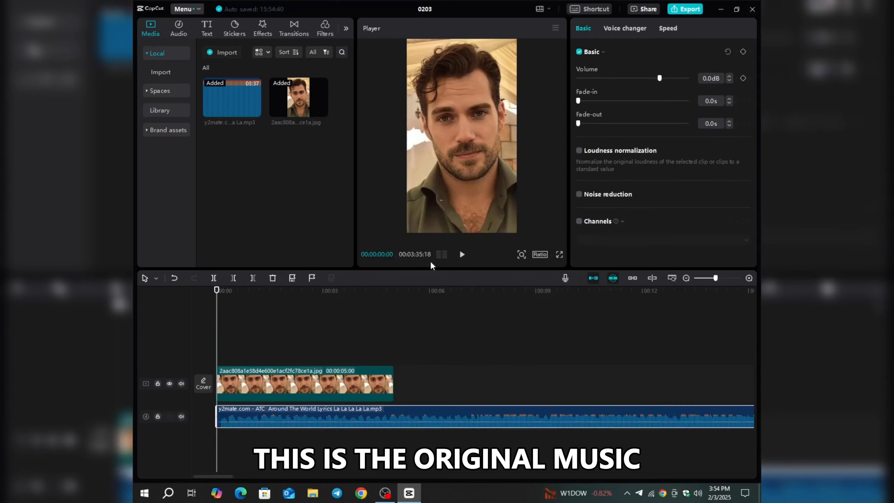
- Play the original music from the start and fit the whole track in the timeline view
click(462, 255)
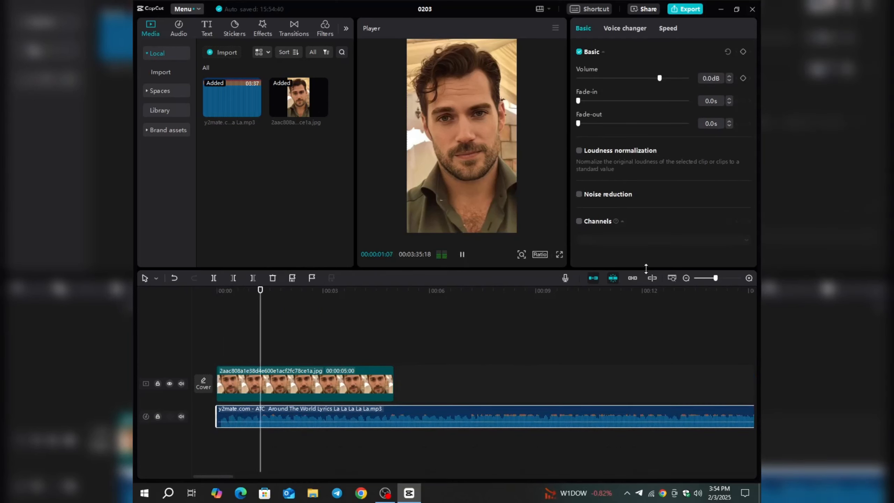
click(687, 279)
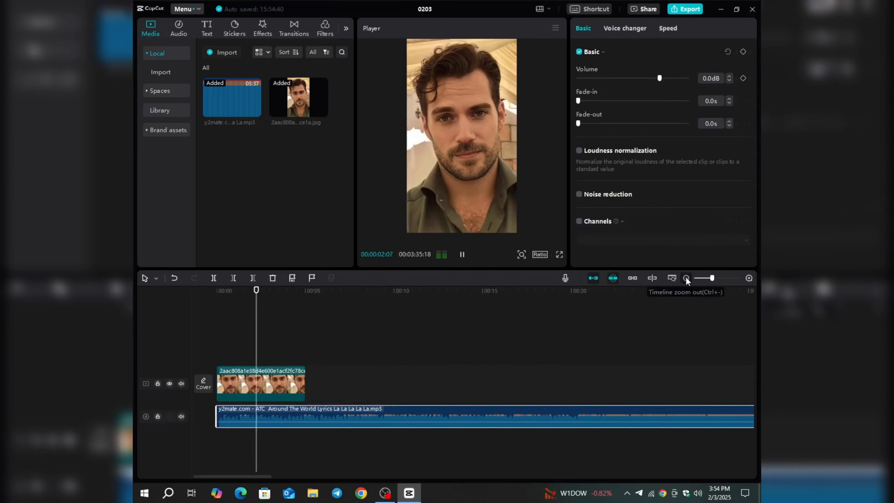
click(394, 355)
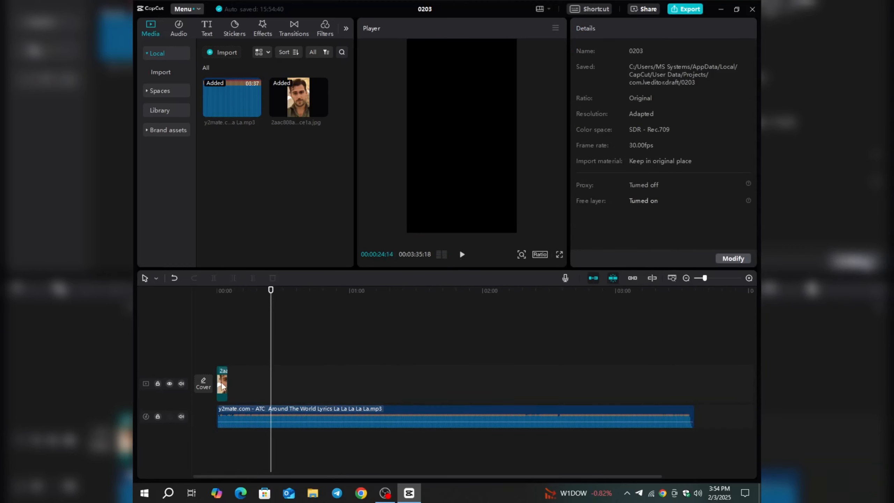
- Extend the photo clip to the end of the music track and set the project's aspect ratio to 16:9
drag(227, 387, 695, 401)
click(540, 254)
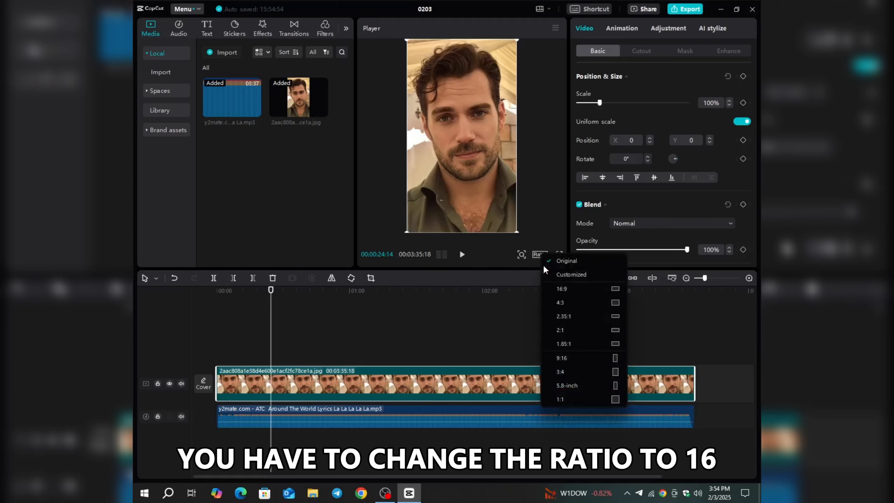
click(581, 288)
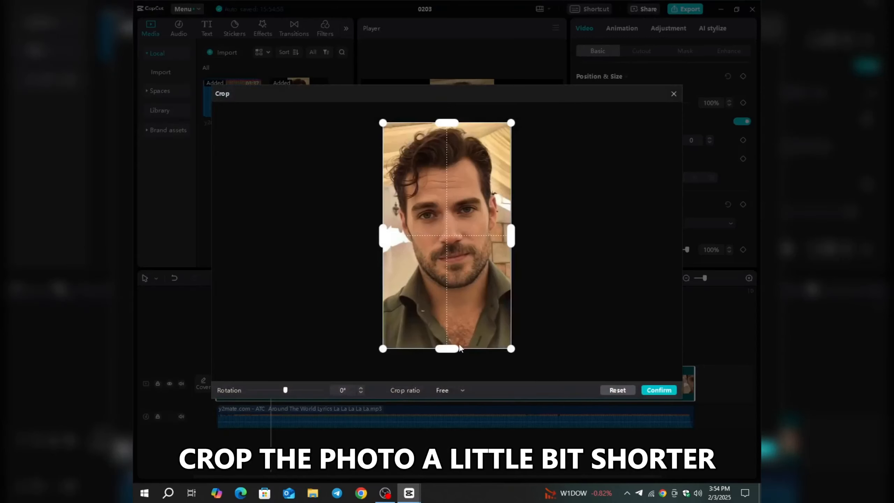
- Crop off the lower part of the photo and scale it down slightly in the centre of the frame
drag(458, 348, 452, 316)
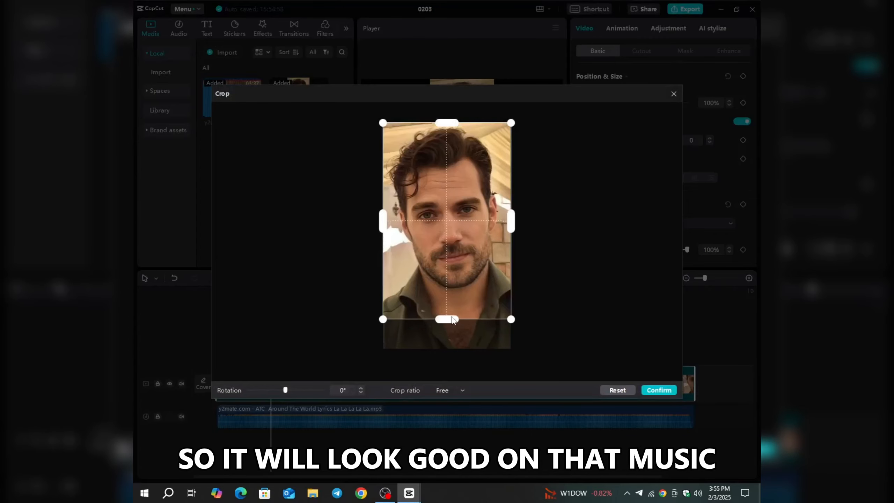
click(651, 389)
drag(500, 193, 492, 182)
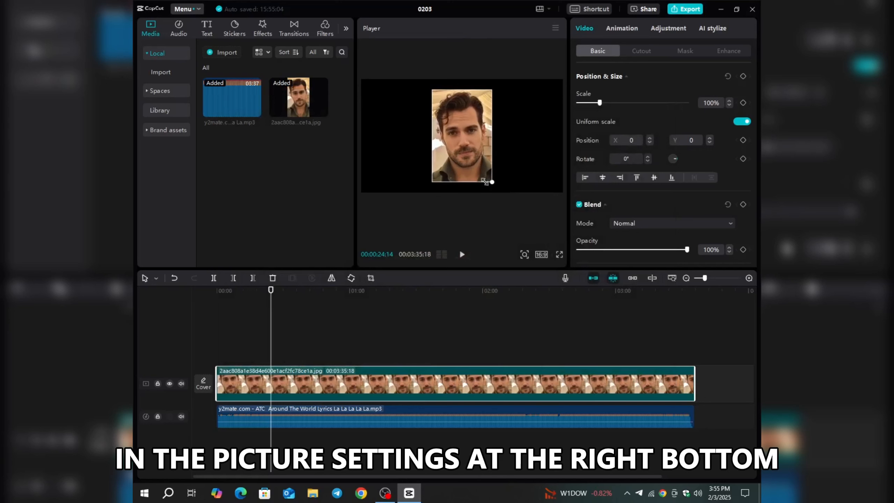
- Set the photo's canvas background to Blur with the lightest blur strength
scroll(718, 175, down, 2)
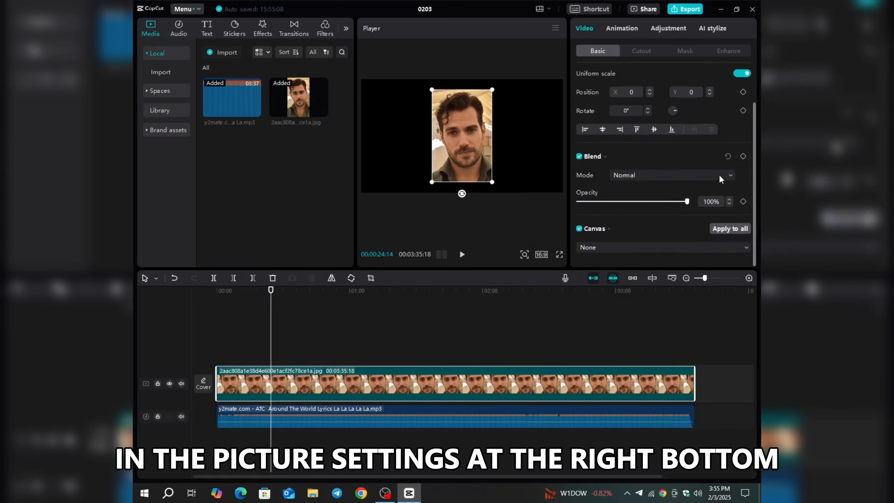
click(613, 247)
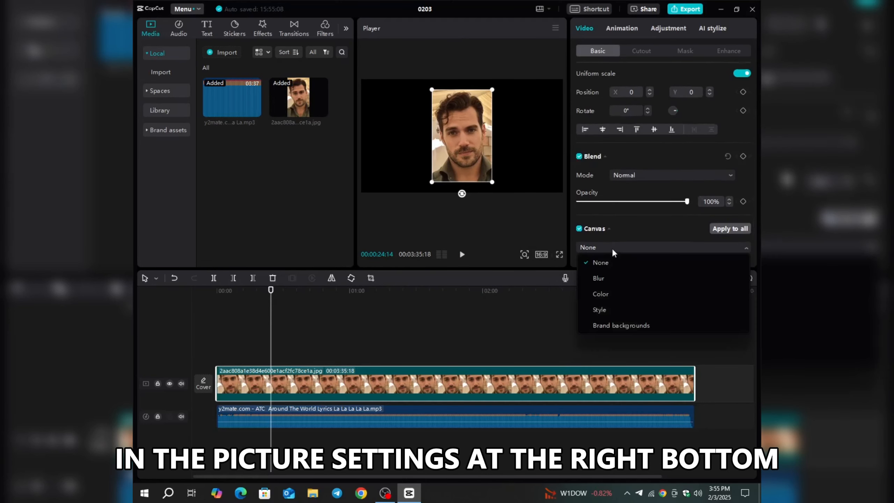
click(606, 279)
scroll(645, 208, down, 2)
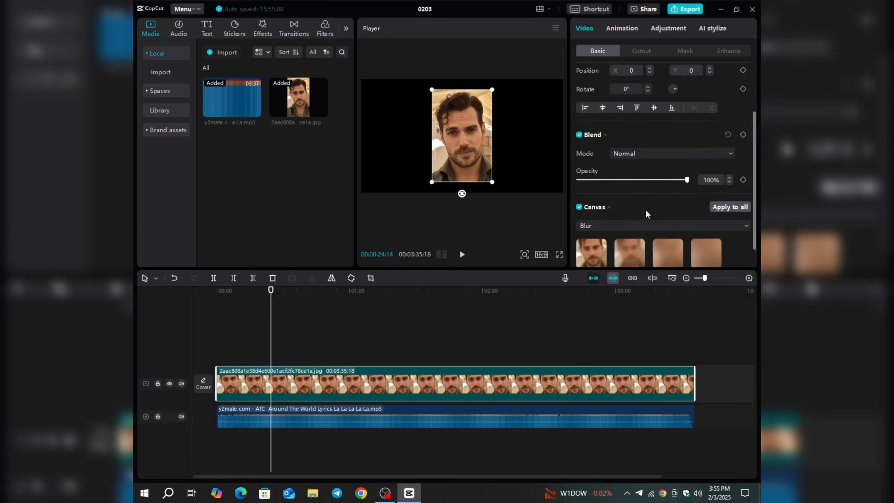
click(629, 228)
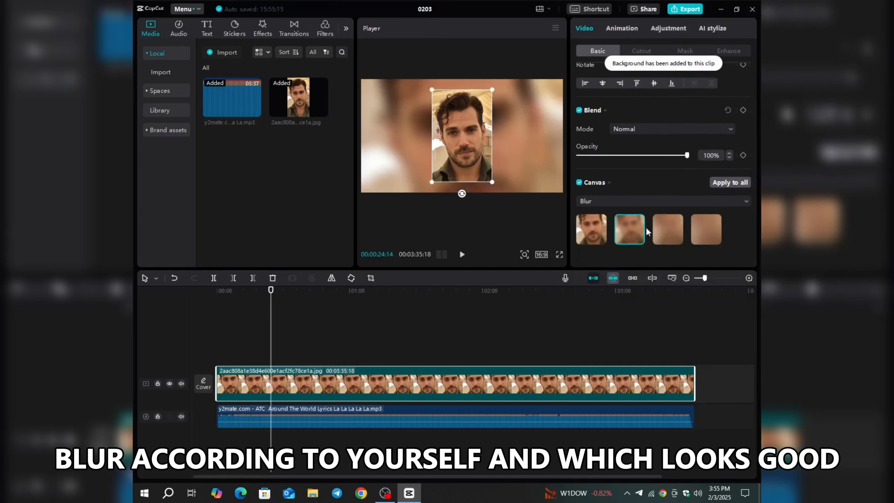
click(590, 229)
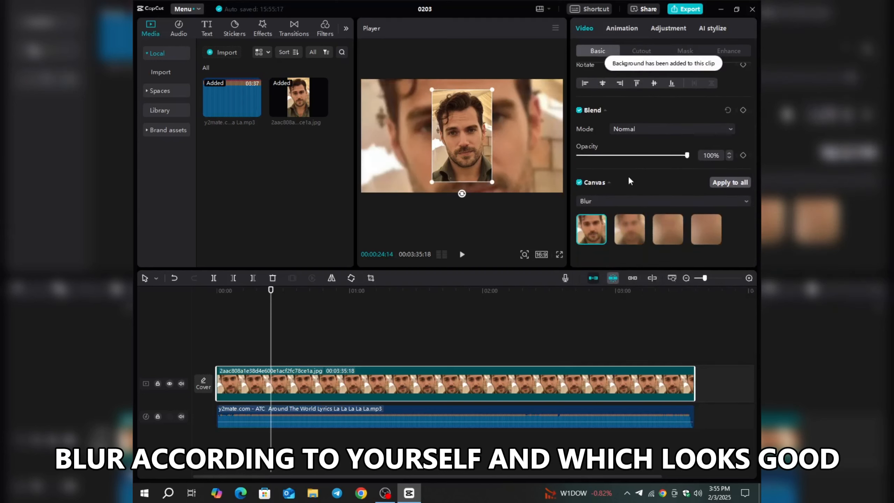
- Preview the project briefly from the beginning and move the playhead to about 38 seconds
click(338, 339)
click(228, 345)
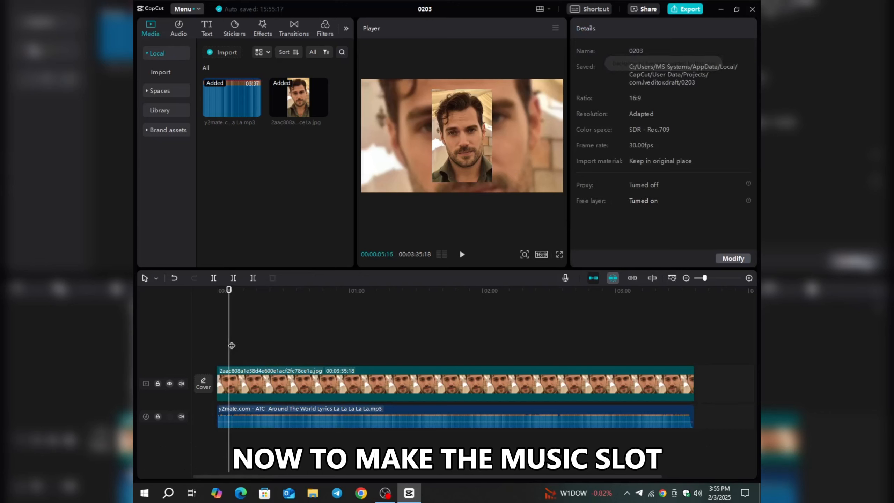
click(216, 347)
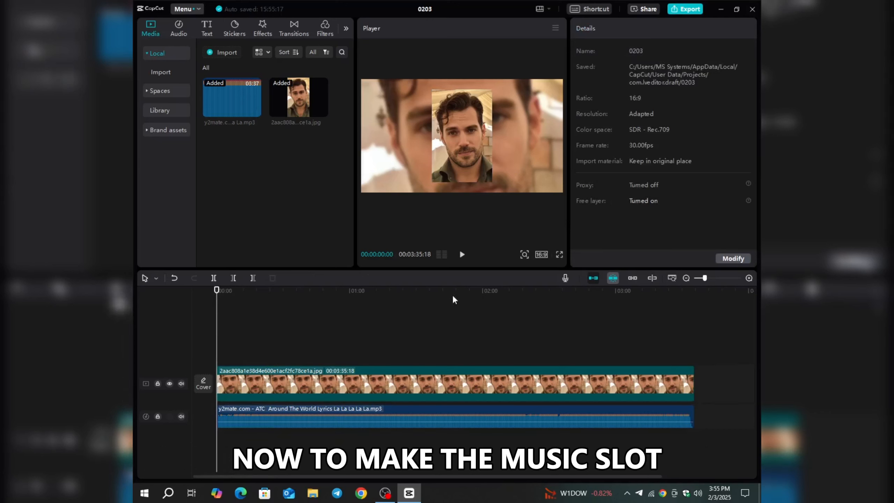
click(461, 254)
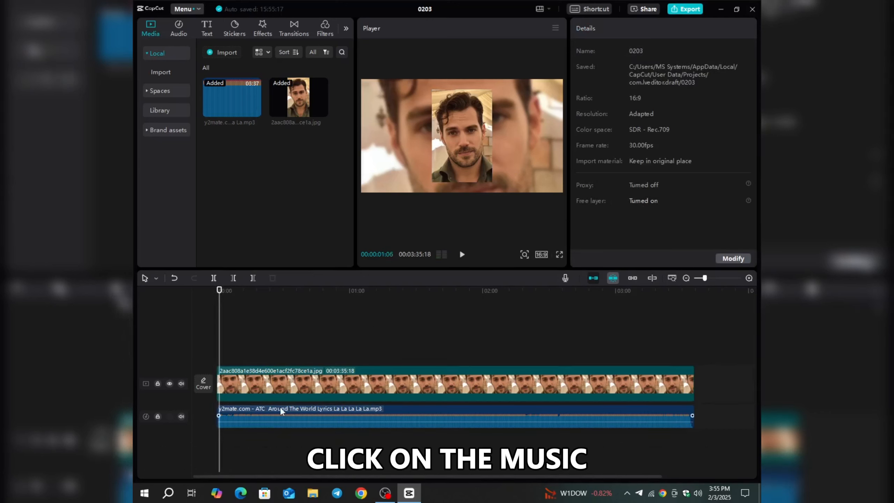
click(301, 353)
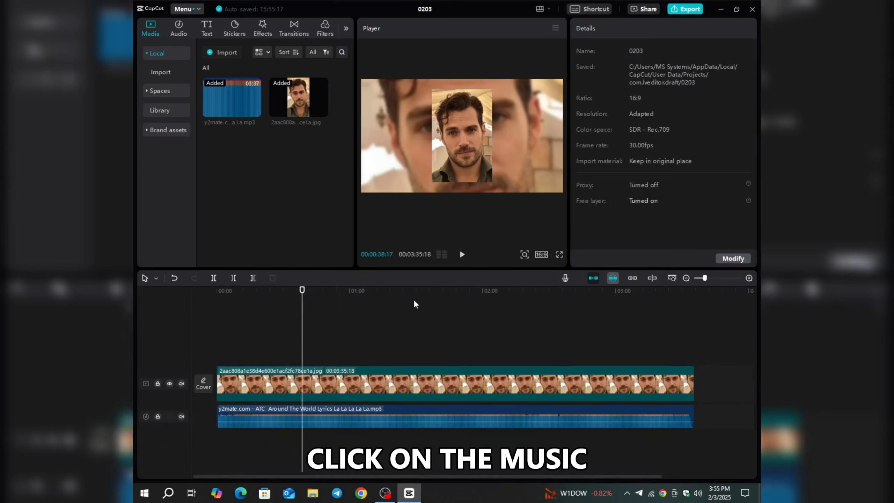
- Slow the music clip to 0.8x speed and turn on its voice tone change
click(376, 413)
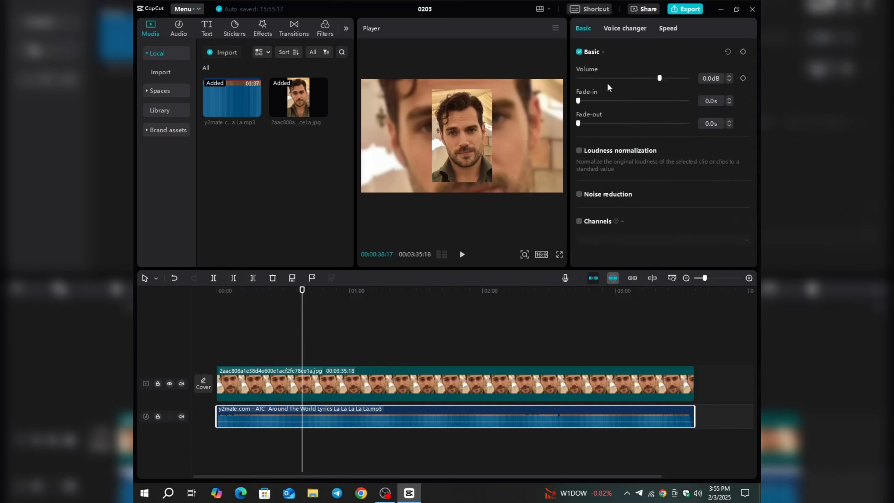
click(670, 29)
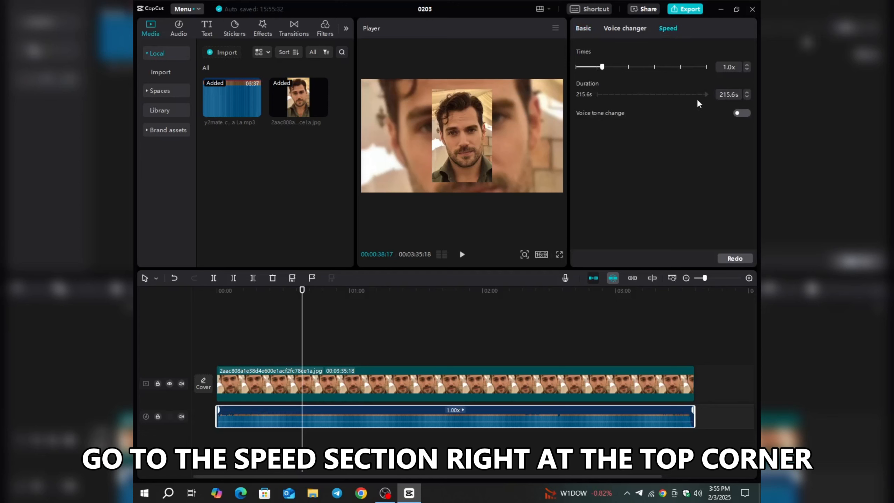
click(746, 65)
click(746, 69)
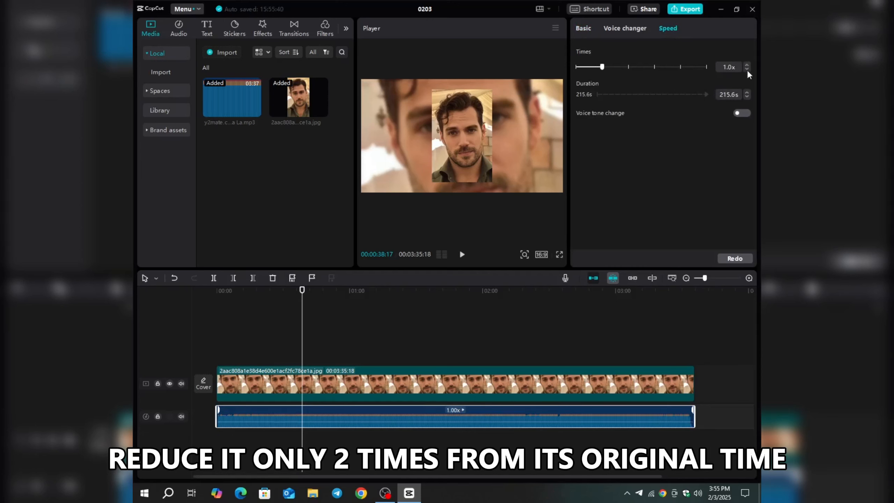
click(746, 69)
click(746, 70)
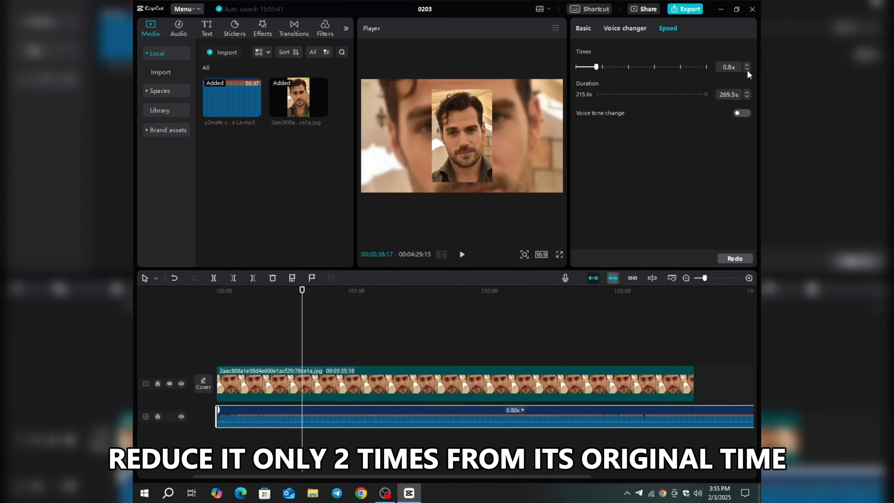
click(742, 114)
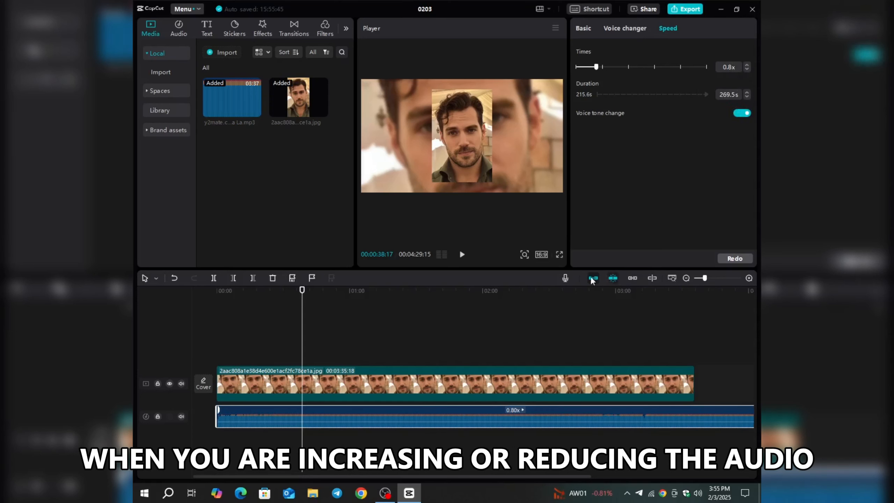
- Listen to the slowed music from the start and again from about 1:33
click(220, 343)
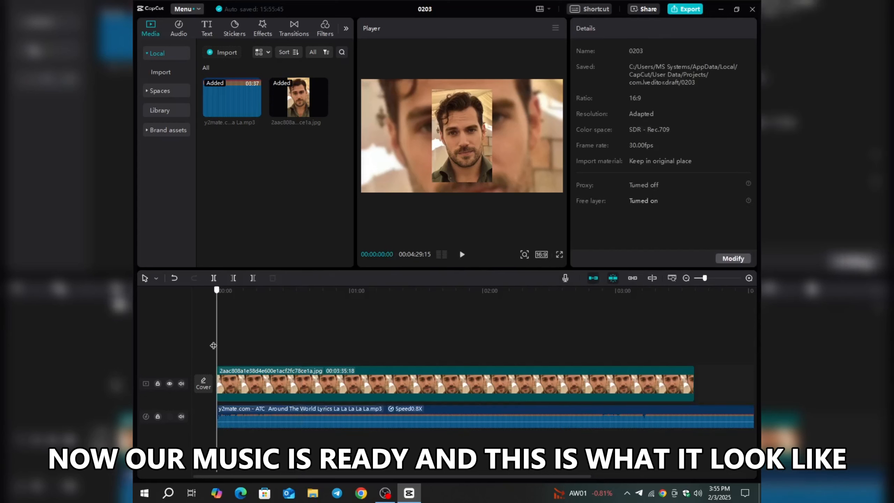
click(462, 255)
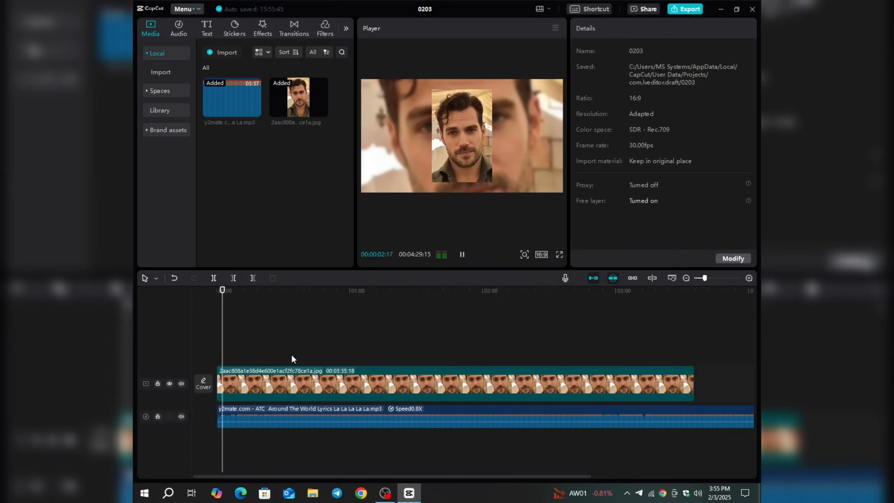
click(422, 353)
click(465, 256)
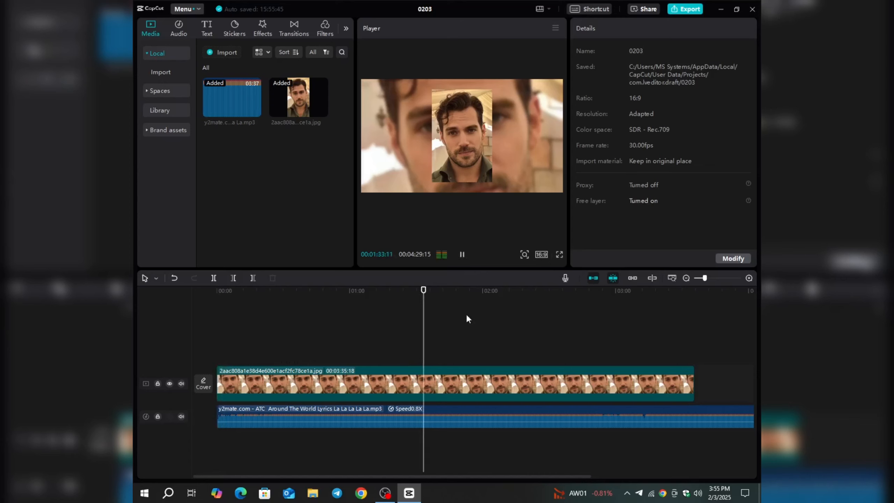
- Extend the photo clip so that it ends together with the slowed music track
click(686, 278)
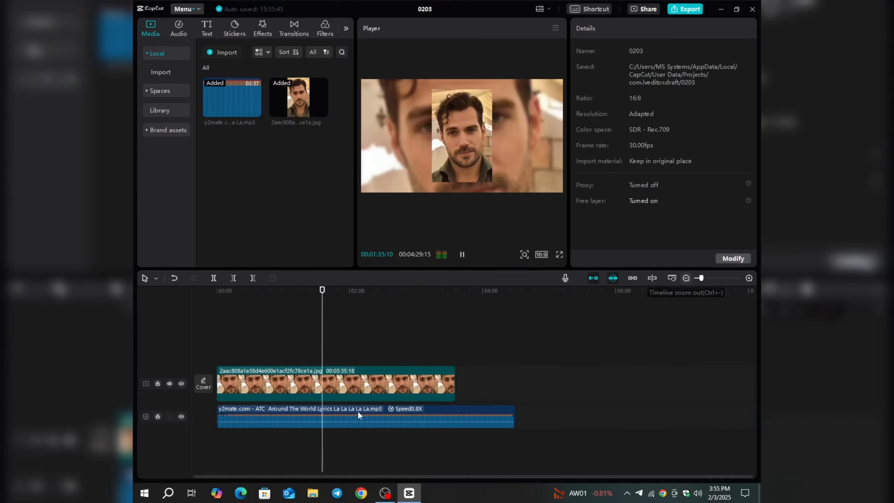
click(452, 378)
drag(456, 376, 513, 376)
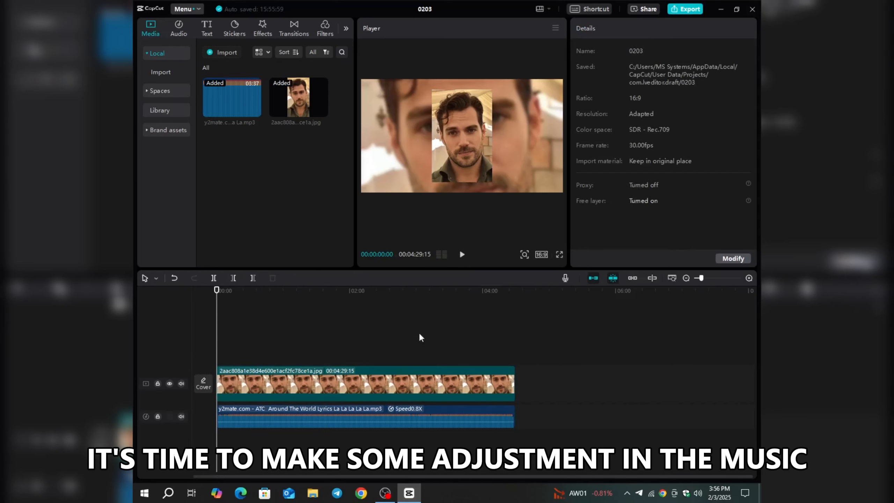
- Set both the fade-in and the fade-out of the music clip to 1.5 seconds
click(397, 412)
click(584, 29)
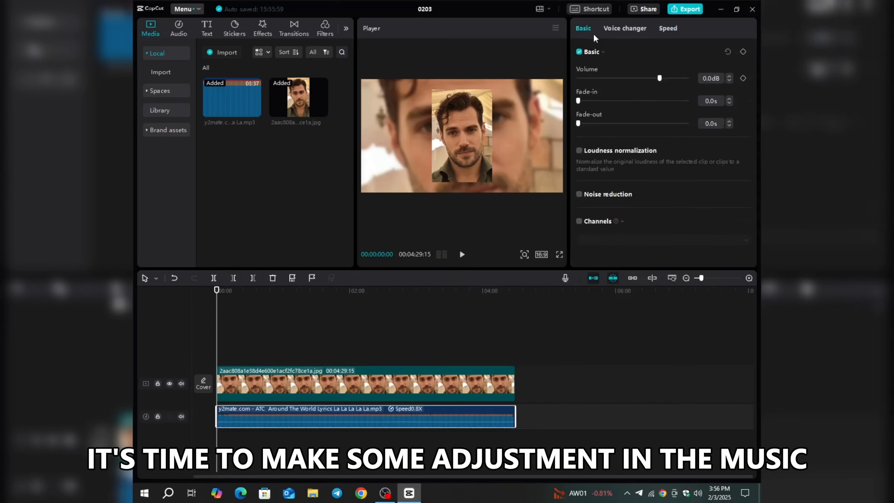
click(596, 123)
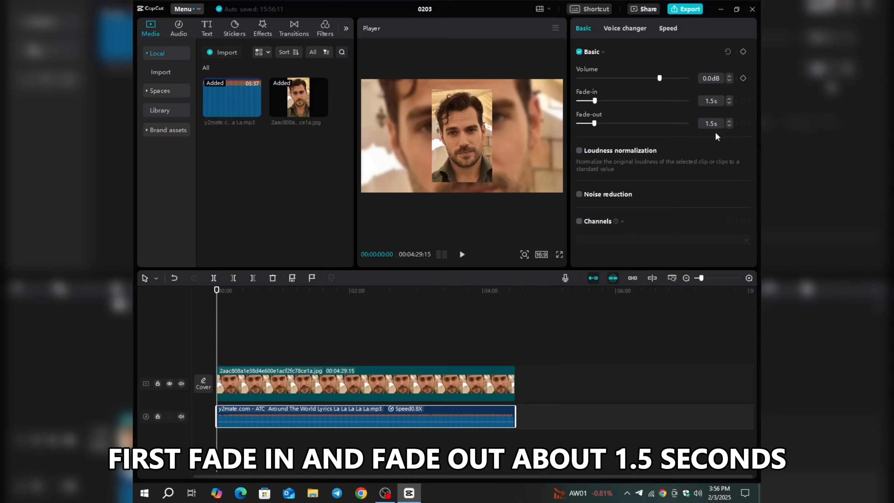
- Add the black stock clip from the media library on a track above the photo at about 26 seconds
click(316, 300)
click(246, 357)
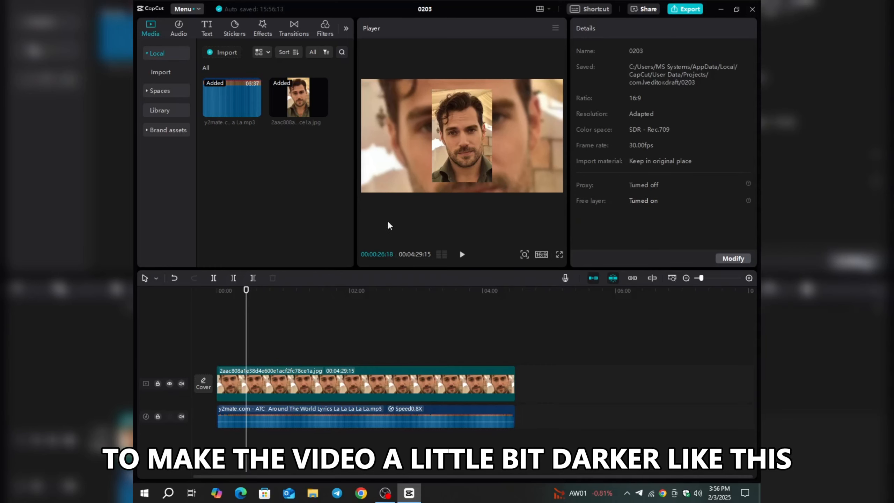
click(293, 376)
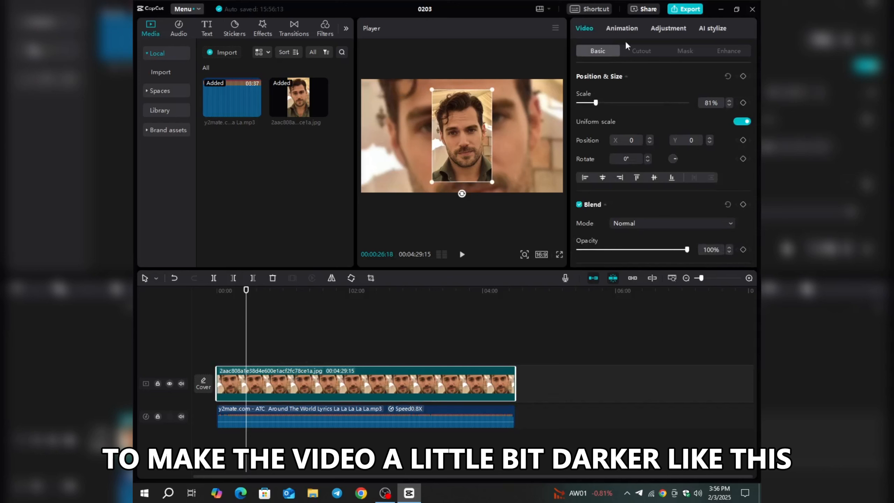
click(167, 113)
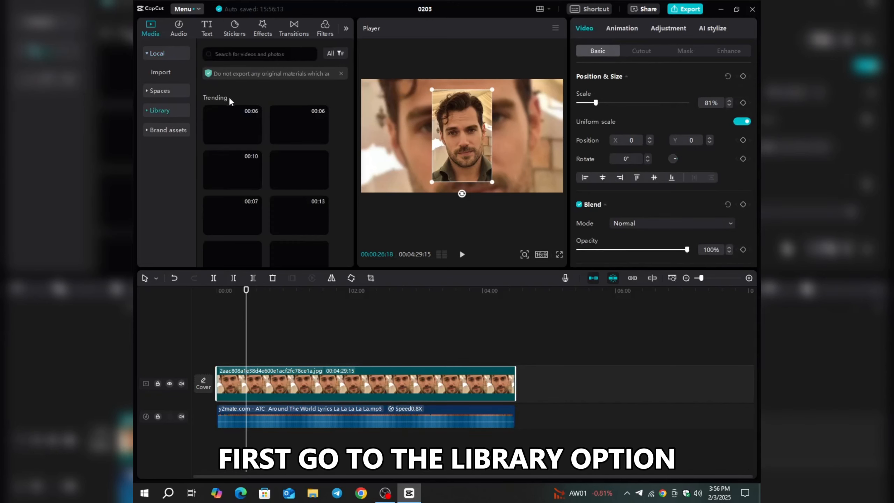
drag(249, 124, 251, 353)
- Create a freeze frame from the black clip at about 29 seconds
click(710, 277)
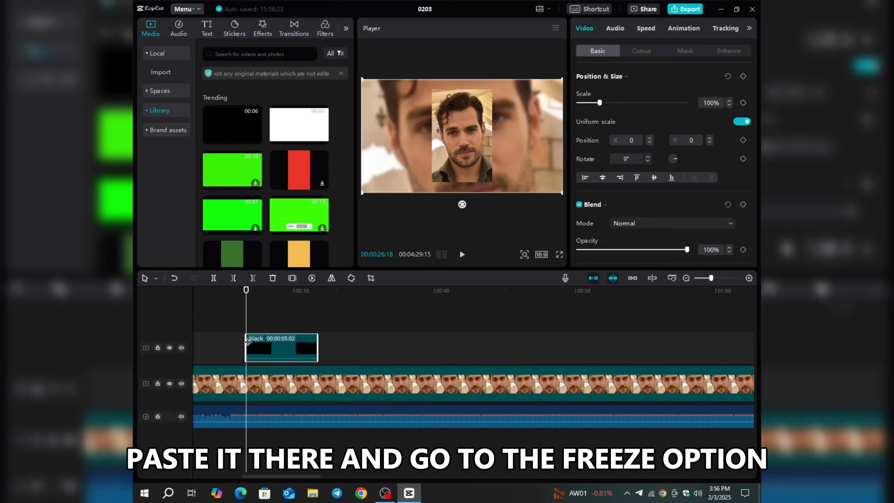
click(280, 329)
click(285, 316)
click(284, 335)
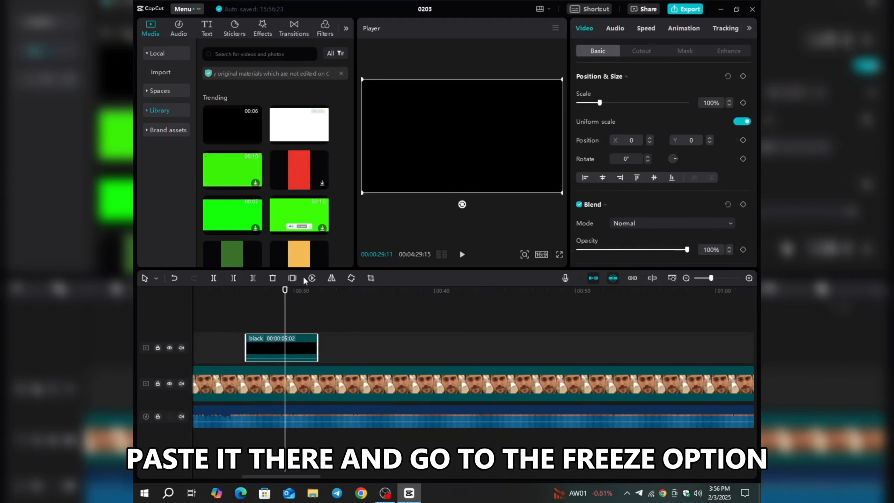
click(291, 279)
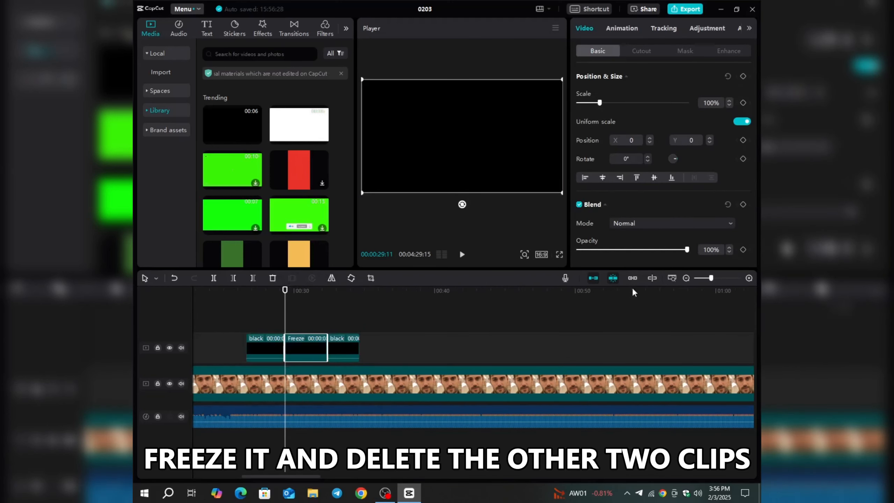
- Delete the two black clip pieces on either side of the freeze frame
click(685, 278)
click(313, 345)
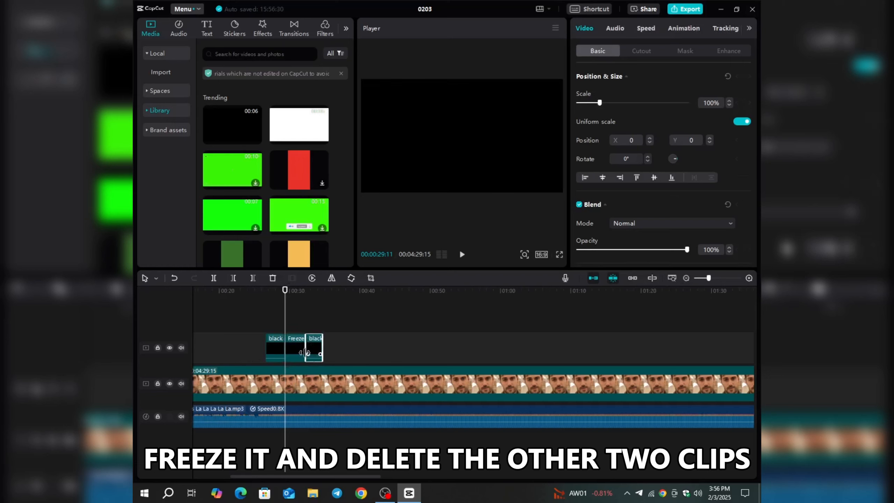
key(Delete)
click(273, 348)
key(Delete)
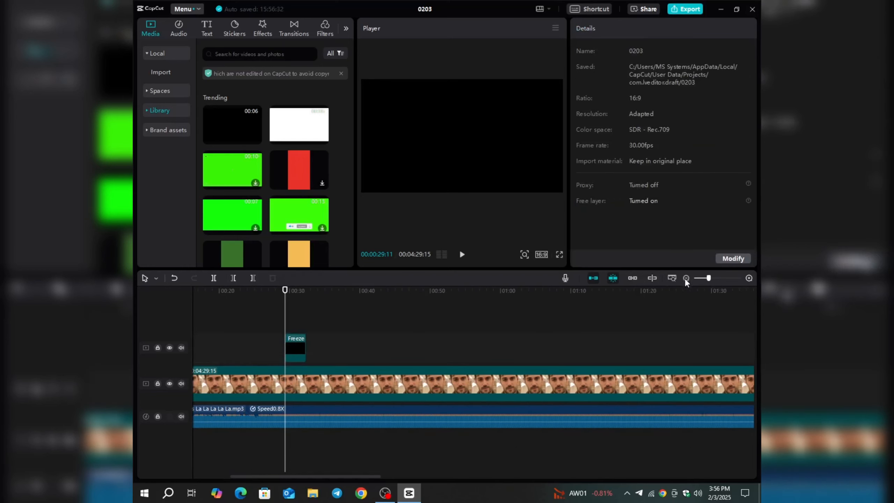
- Stretch the black freeze clip over the full length of the photo and scale it to 129%
click(696, 278)
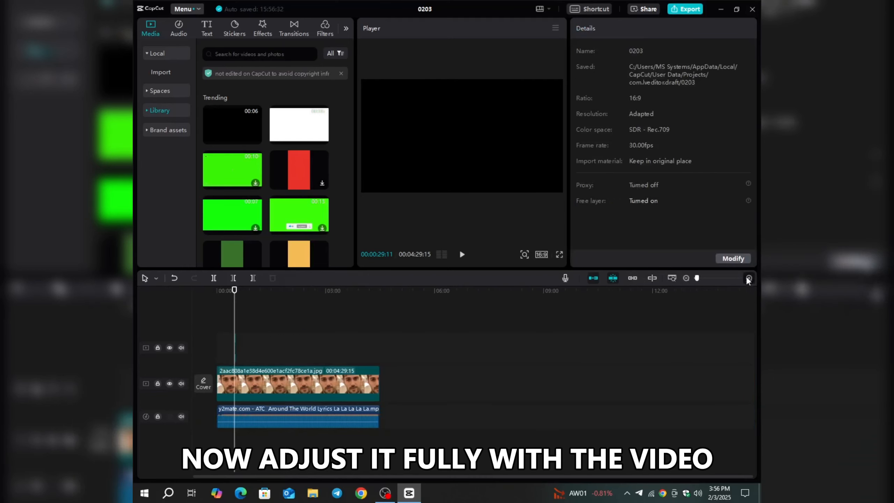
click(749, 278)
drag(255, 342, 197, 329)
click(221, 320)
click(262, 348)
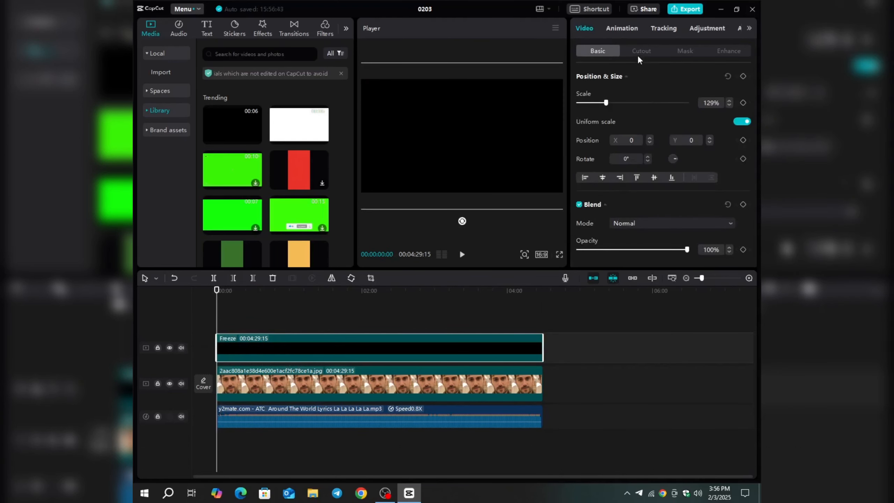
- Add an inverted Rectangle mask to the black freeze clip, enlarged to the frame's edges and feathered to darken the borders softly
click(692, 49)
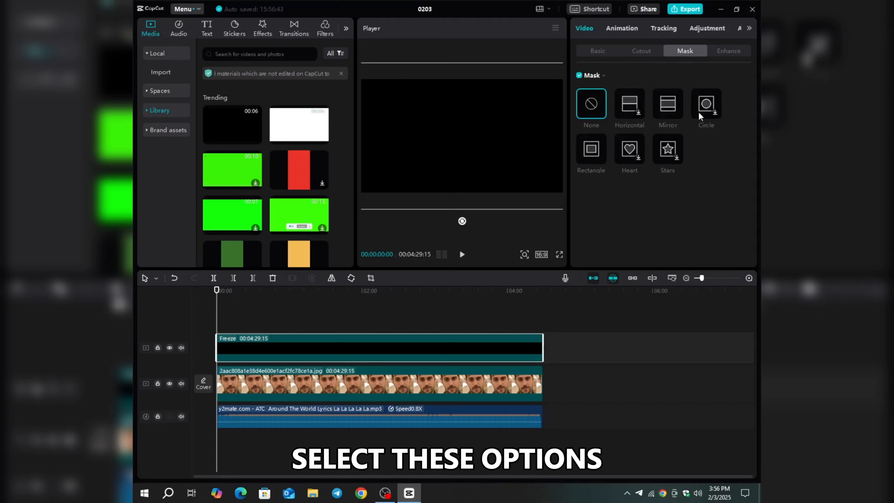
click(590, 150)
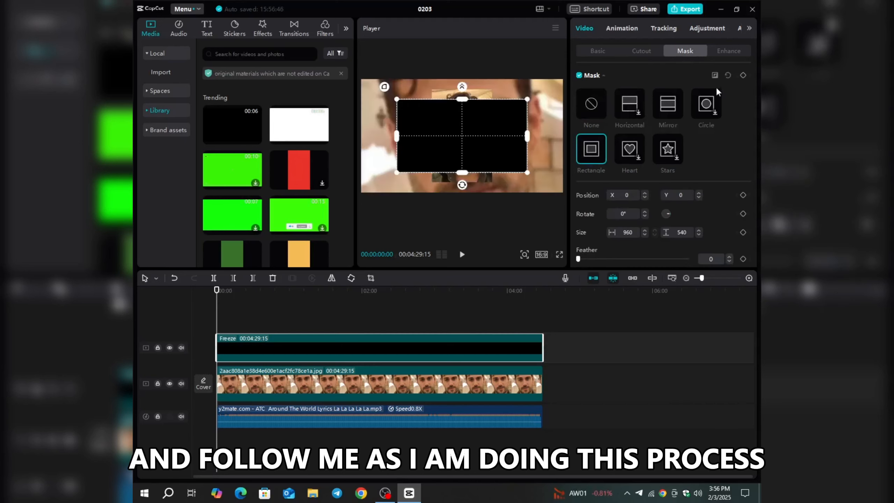
click(715, 76)
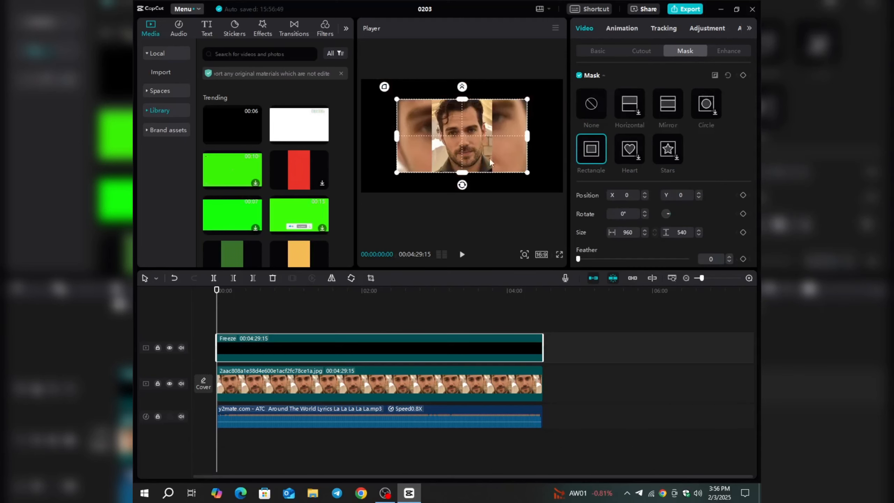
drag(522, 173, 562, 193)
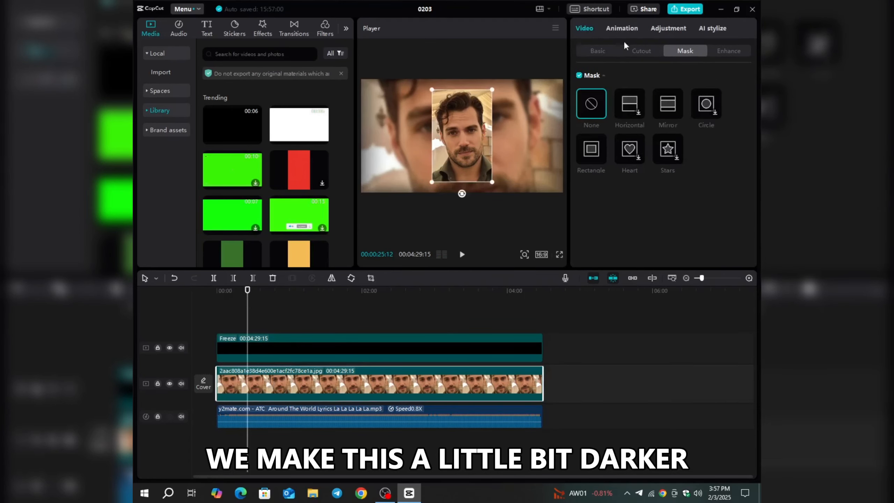
- Increase the photo clip's Sharpen adjustment to a little above 25
click(622, 28)
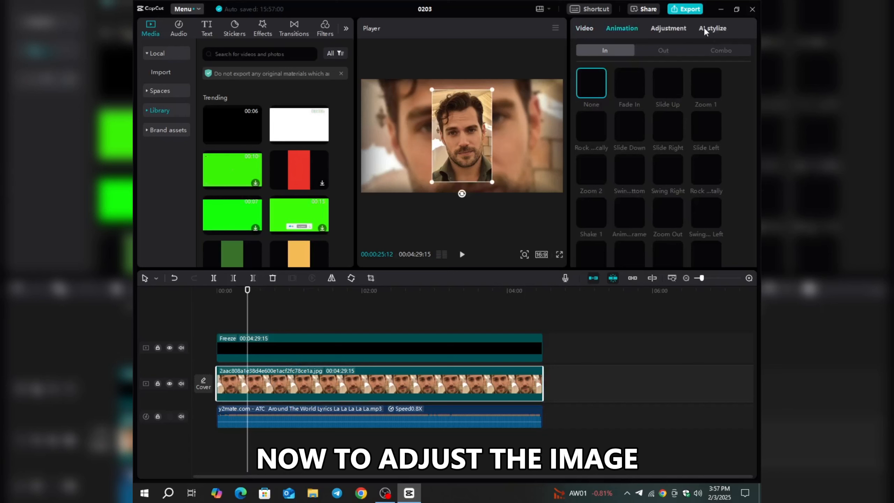
click(659, 31)
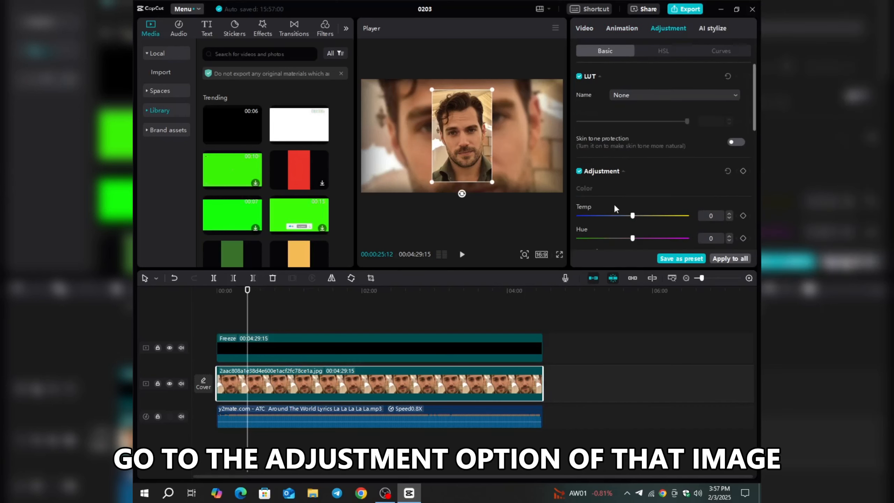
scroll(709, 190, down, 10)
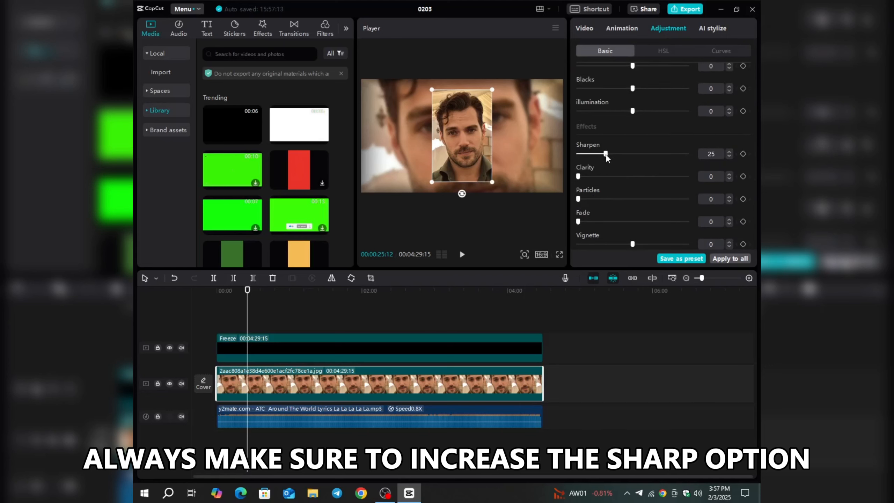
drag(606, 155, 611, 159)
scroll(639, 175, up, 5)
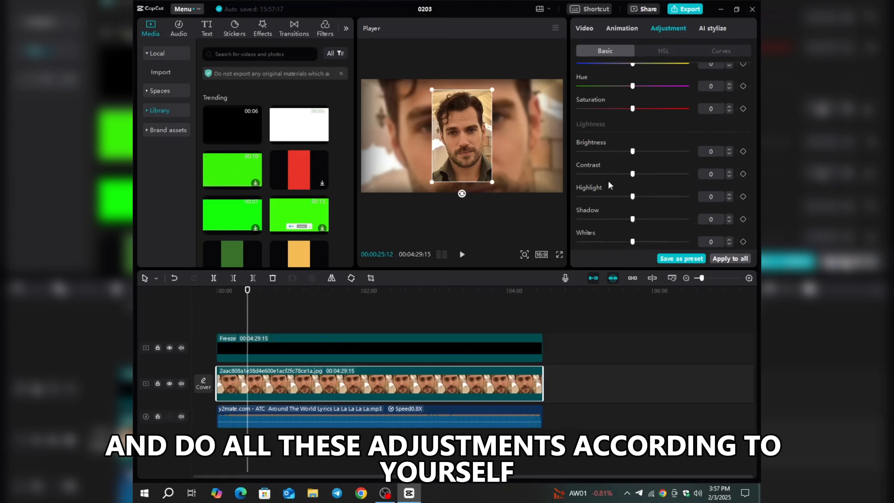
scroll(610, 184, up, 5)
- Turn the photo clip into a compound clip
click(233, 319)
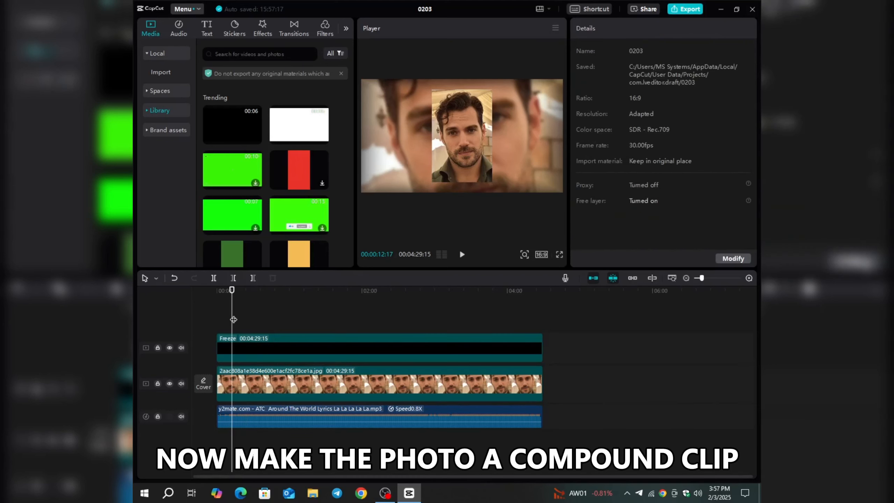
click(245, 386)
right_click(273, 400)
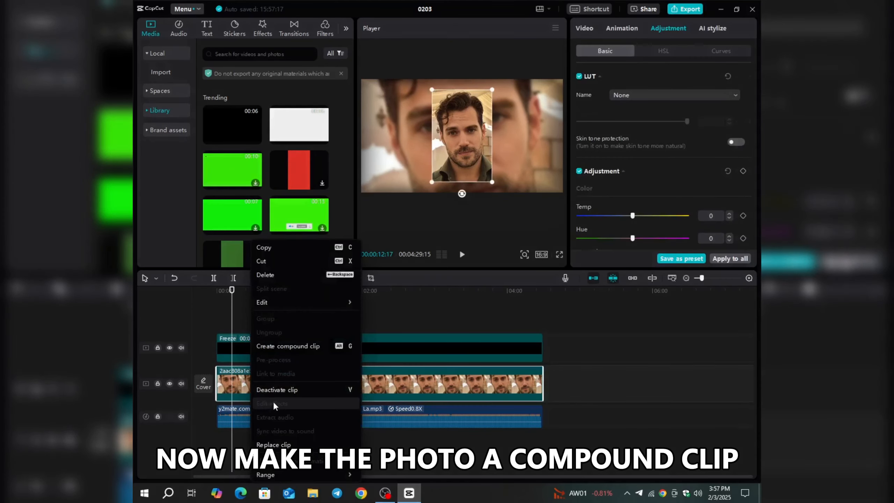
click(272, 347)
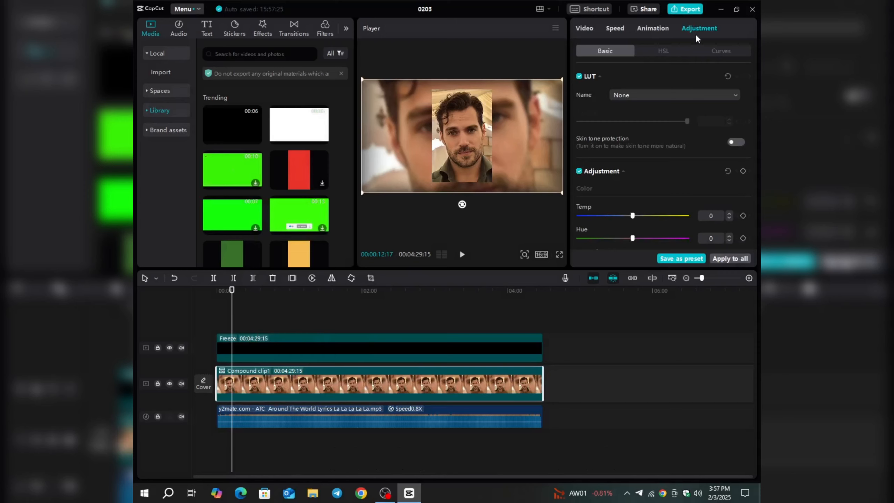
- Give the compound clip a 1.0 s Fade In animation and a 1.1 s Fade Out animation
click(657, 25)
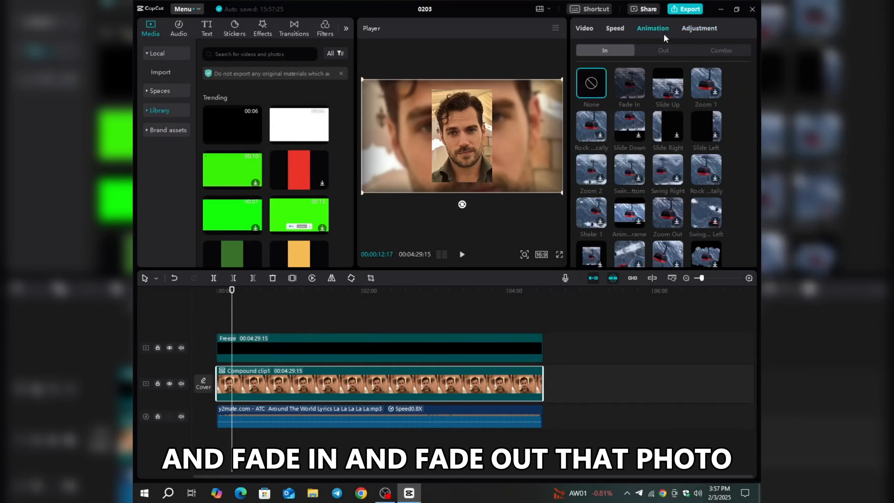
click(633, 79)
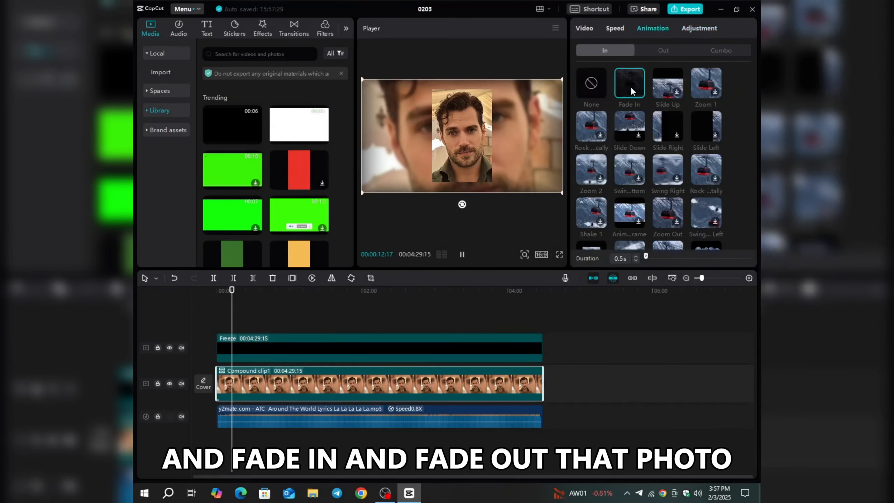
click(636, 256)
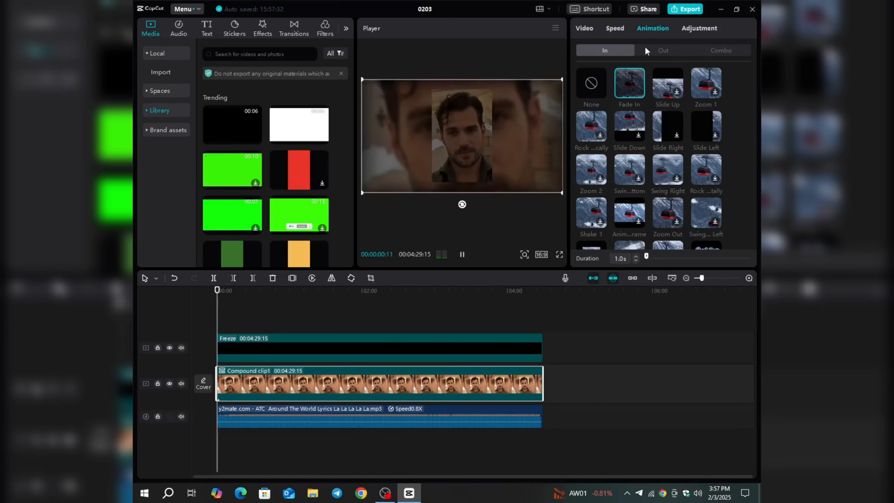
click(655, 50)
click(631, 81)
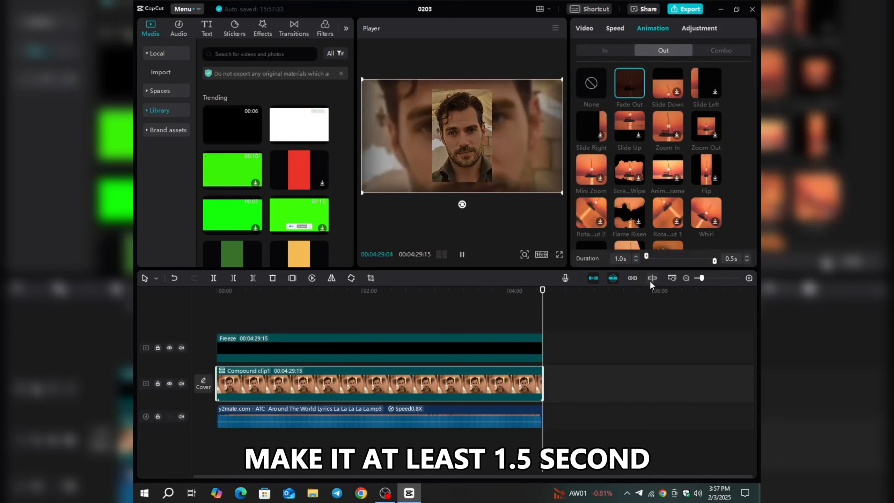
click(747, 255)
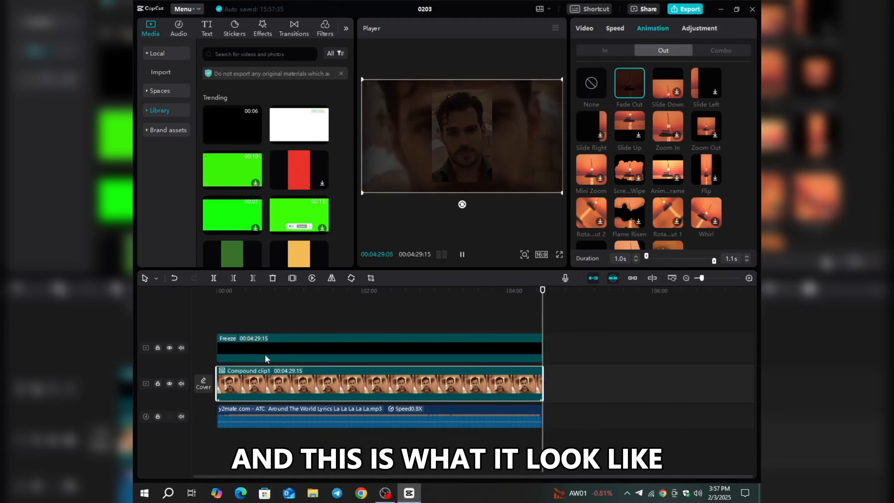
- Preview the project from the beginning and move the playhead to about 1:06
click(235, 333)
click(205, 319)
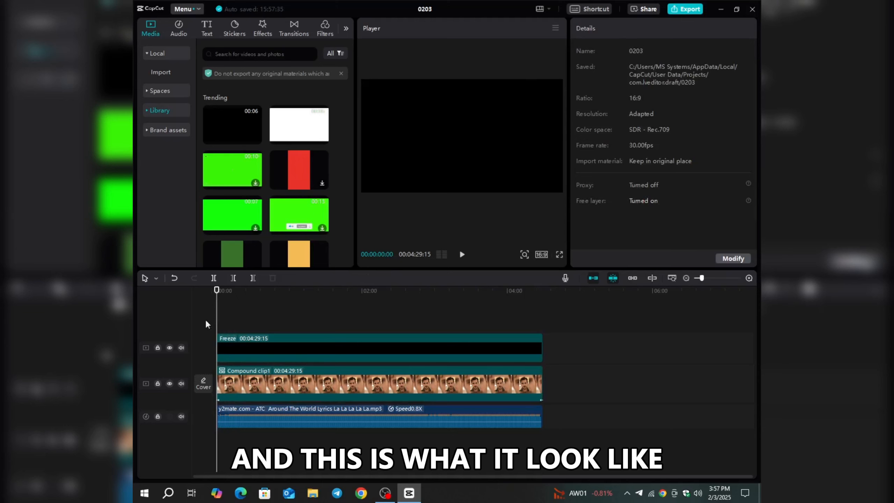
click(462, 255)
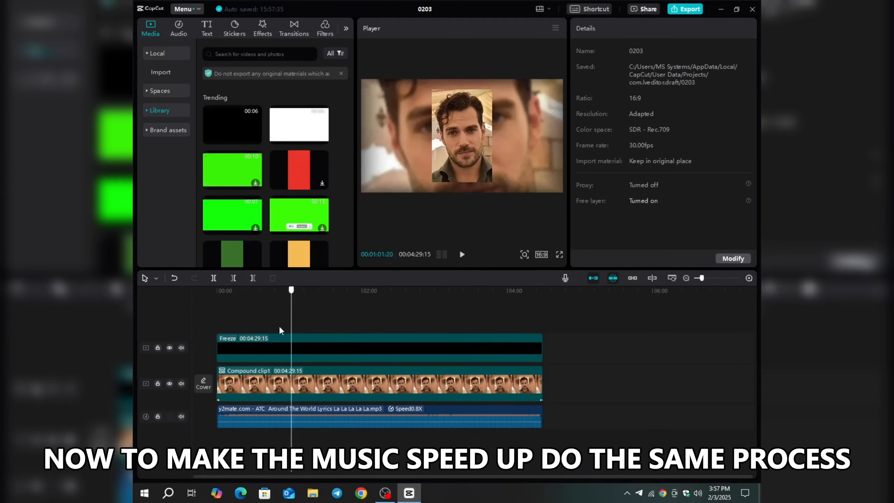
drag(291, 335, 296, 338)
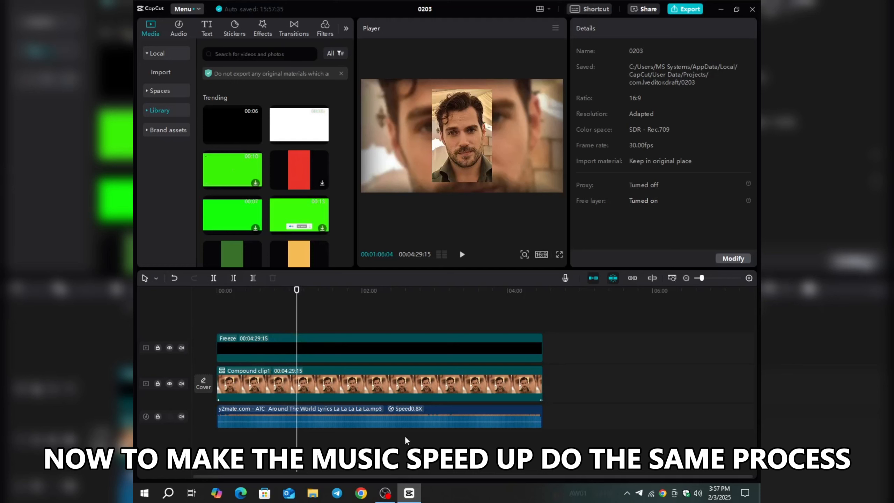
- Speed up the music clip to 1.2x
click(383, 420)
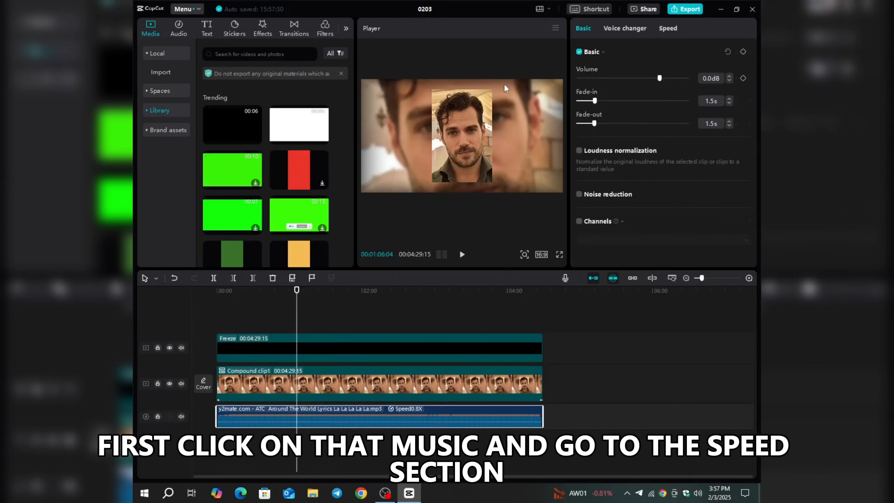
click(668, 28)
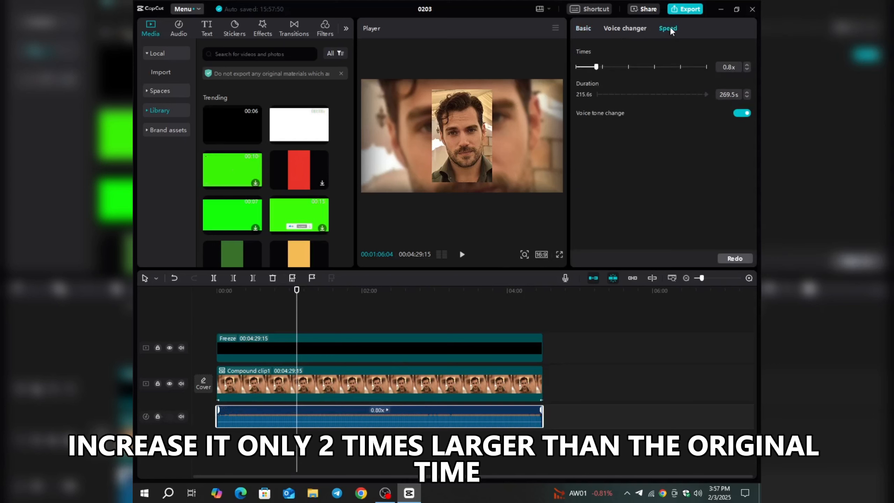
click(747, 65)
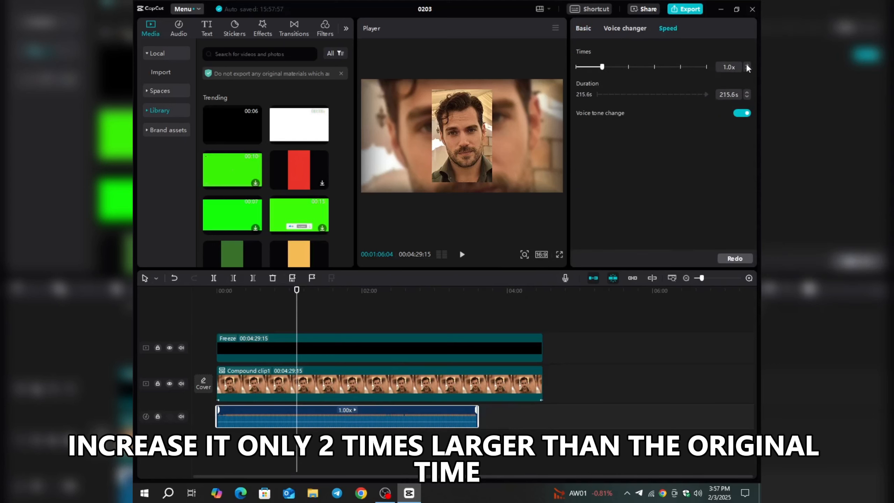
click(747, 66)
click(746, 65)
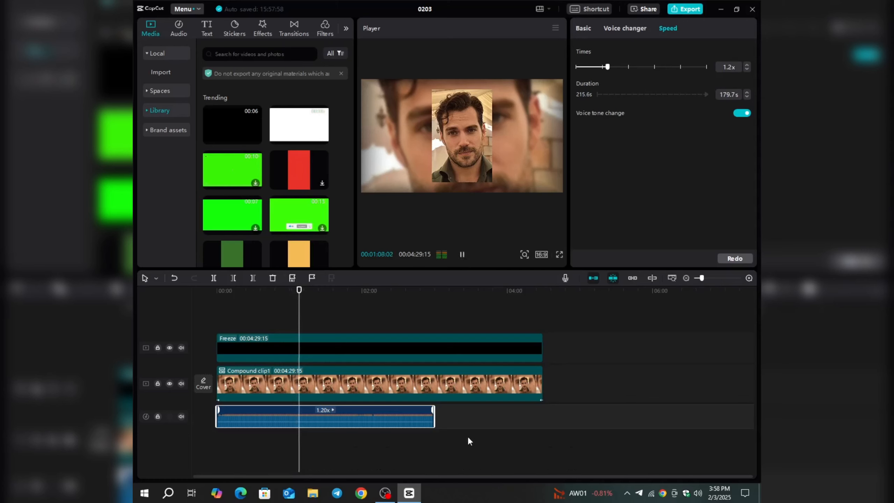
- Trim the ends of the Freeze overlay and the compound clip to match the end of the sped-up music
click(491, 435)
drag(465, 435, 471, 339)
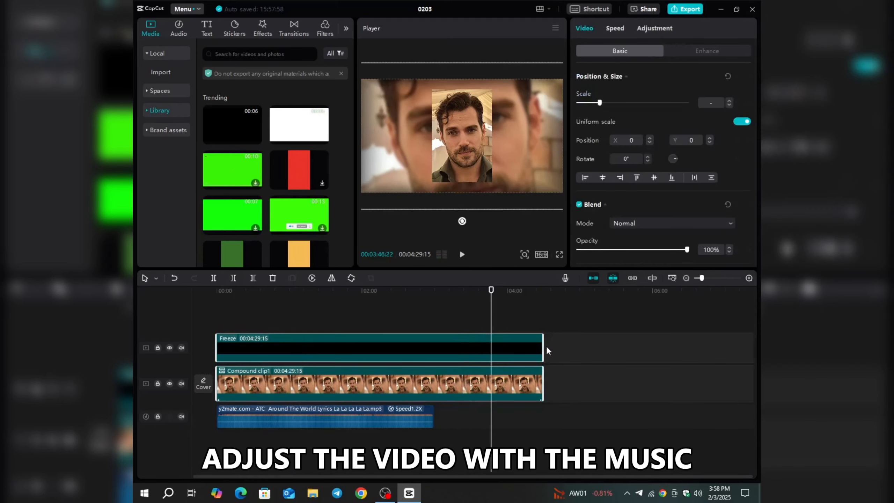
drag(545, 349, 435, 359)
click(347, 342)
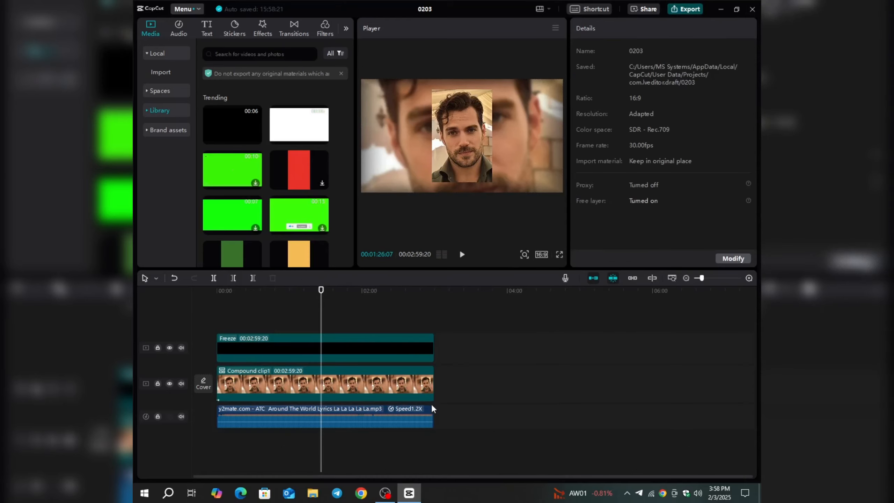
- Set the video export to 2K resolution and 60fps, and leave the project without exporting
key(ctrl+e)
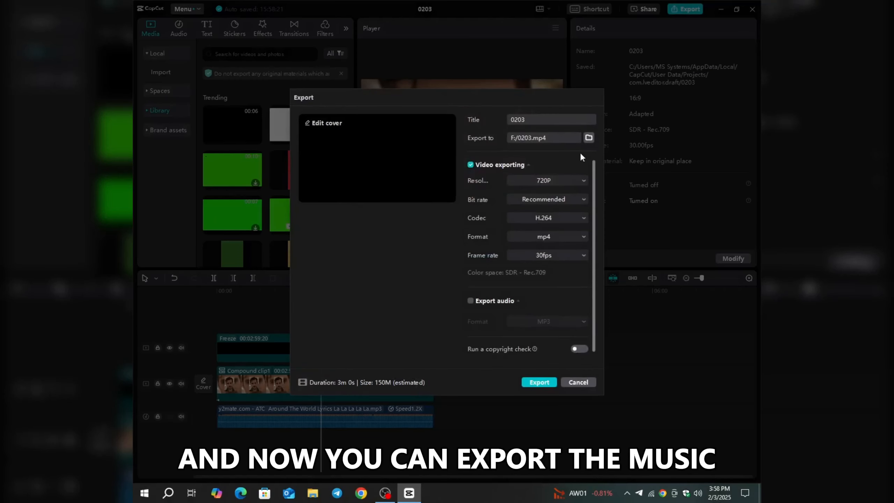
click(560, 178)
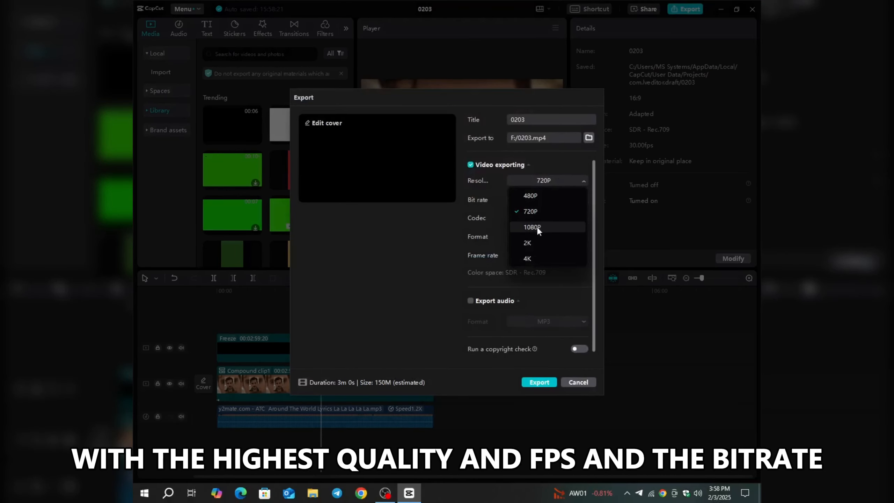
click(535, 238)
click(545, 255)
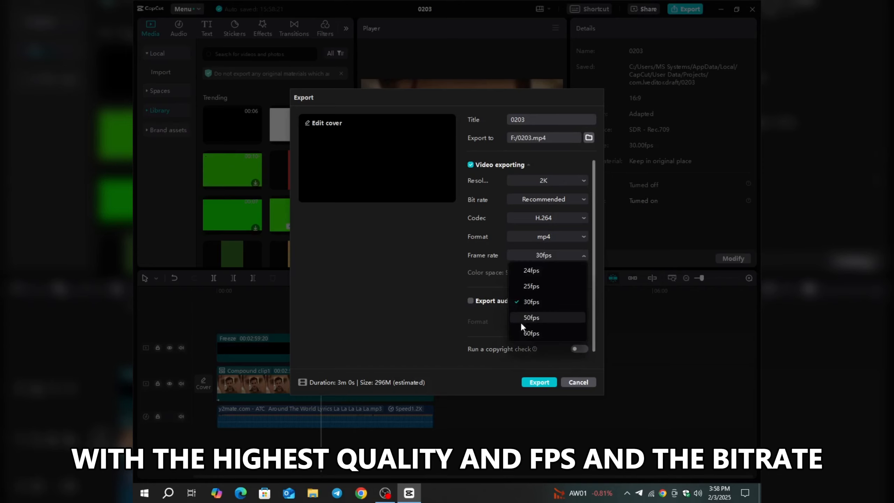
click(519, 330)
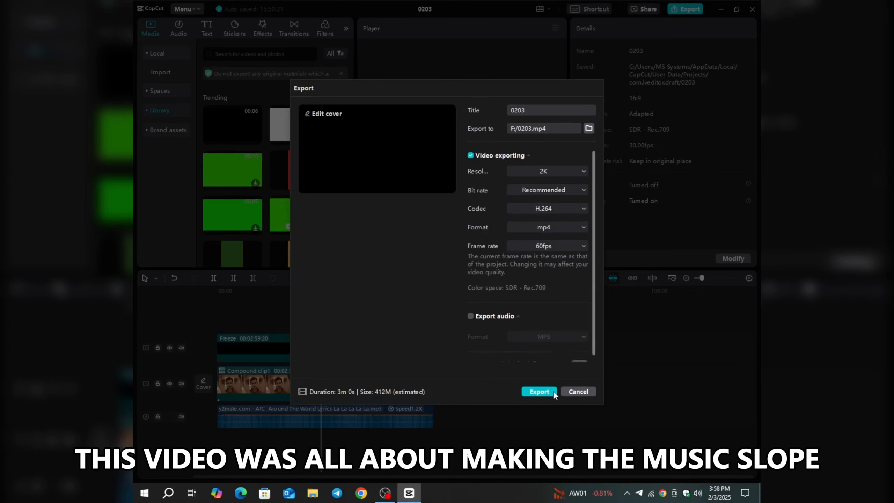
click(578, 391)
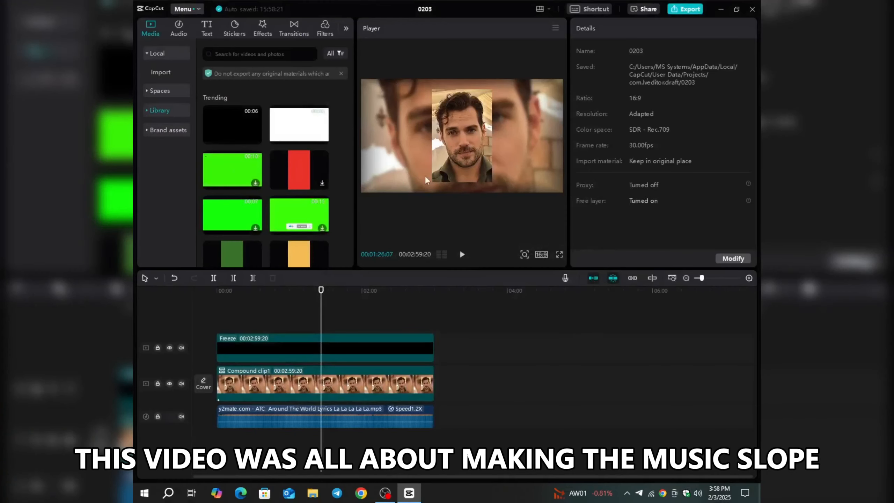
click(718, 10)
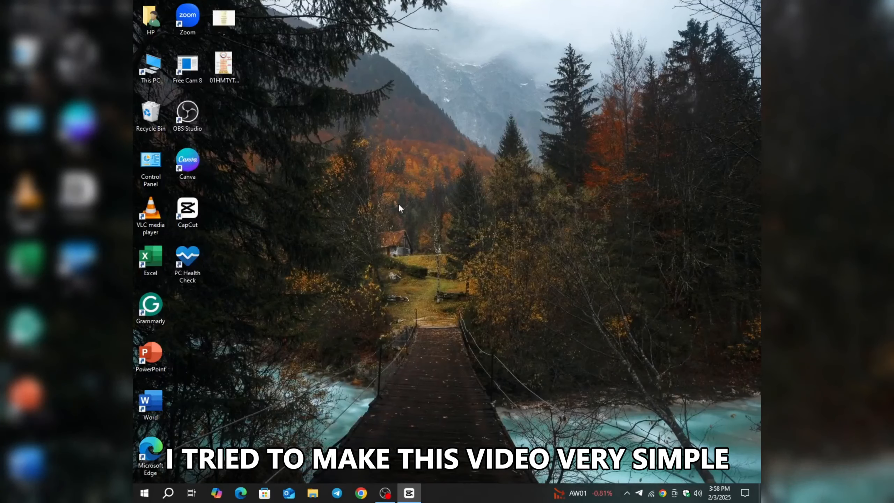